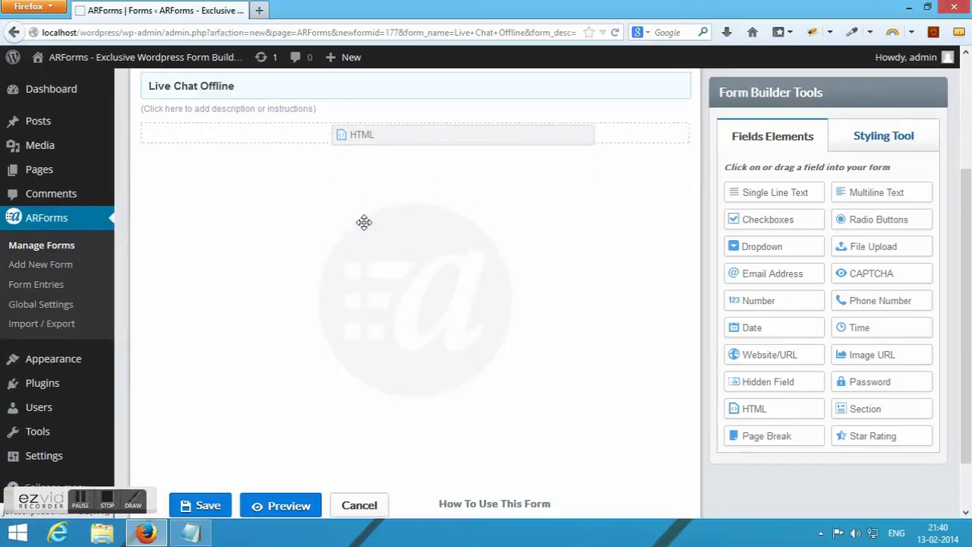
- Set the HTML field's content to "Sorry, Our operation is currently offline. Please leave your message and we will get back to you shortly! Thanks."
{"action": "left_click", "coordinate": [353, 296]}
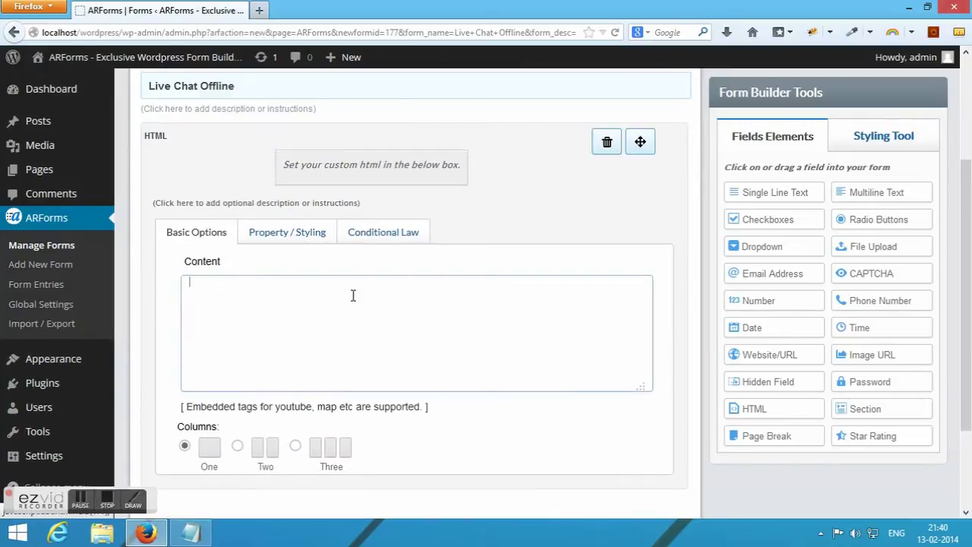
{"action": "type", "text": "Sorry, Our operation is currently offline. Please leave your message and we will get back to you shortly! Thanks."}
- Add a single line text field below the HTML field, labelled "Your Name" with the default text "YOUR NAME"
{"action": "scroll", "coordinate": [354, 295], "scroll_direction": "down", "scroll_amount": 3}
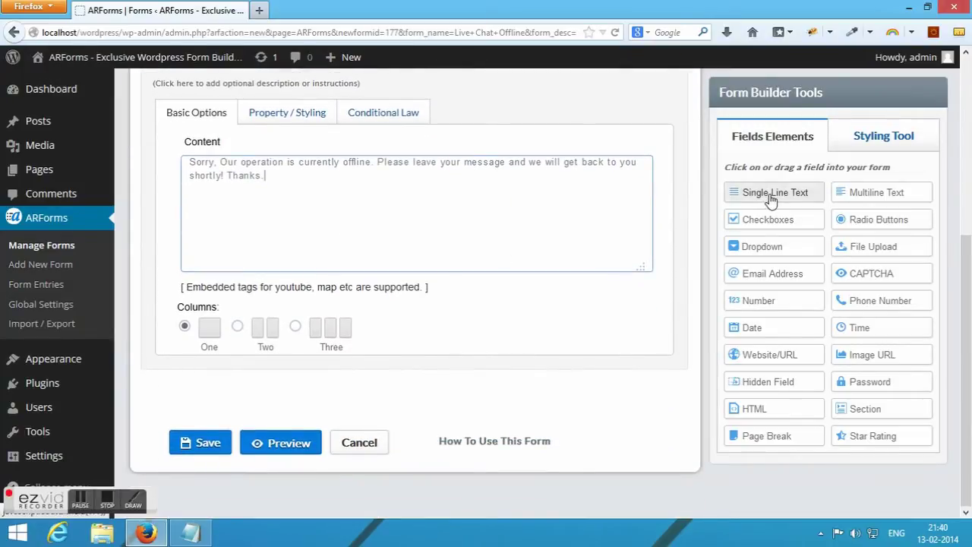
{"action": "left_click_drag", "start_coordinate": [773, 192], "coordinate": [334, 409]}
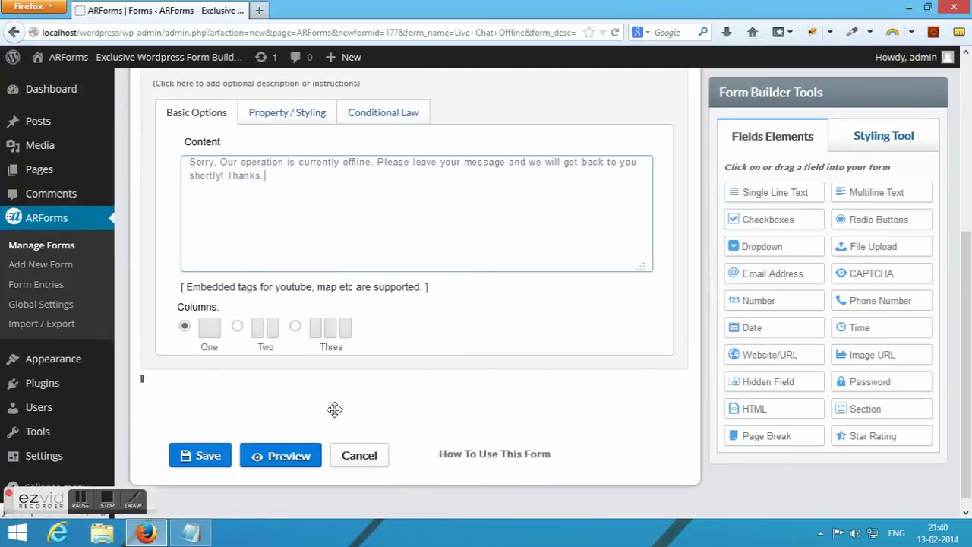
{"action": "type", "text": "Your Name"}
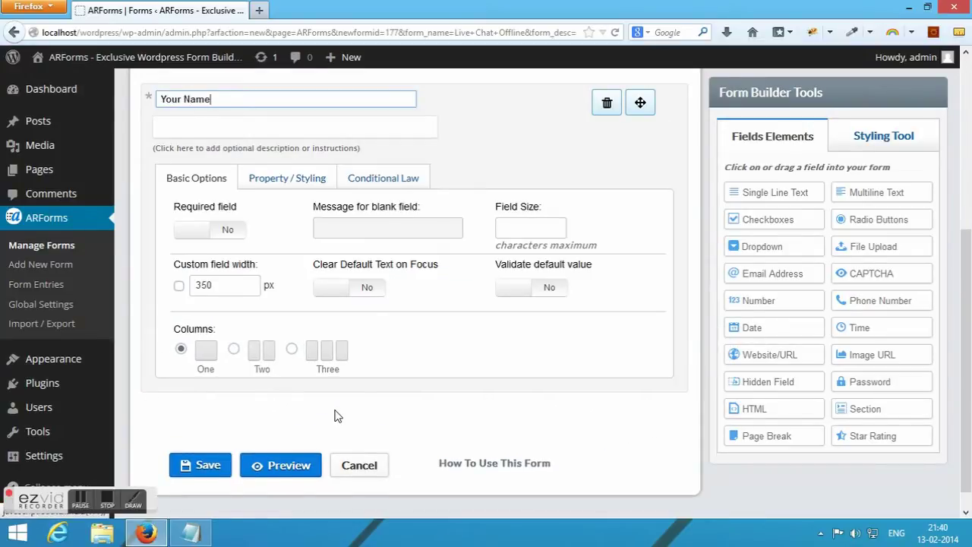
{"action": "left_click", "coordinate": [337, 416]}
{"action": "left_click", "coordinate": [297, 126]}
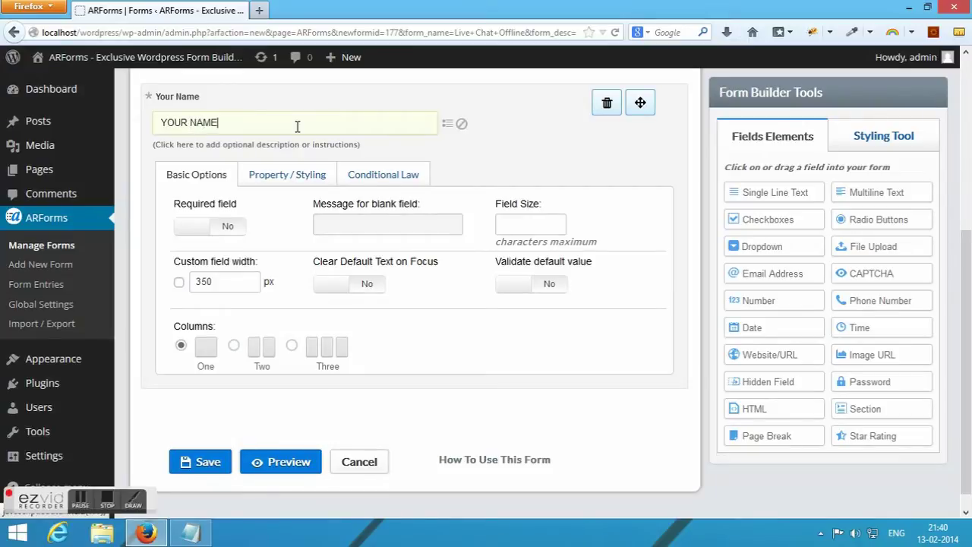
- Add an email address field with default text "EMAIL", followed by a multiline text field labelled "Message" with default text "MESSAGE"
{"action": "left_click_drag", "start_coordinate": [755, 275], "coordinate": [267, 410]}
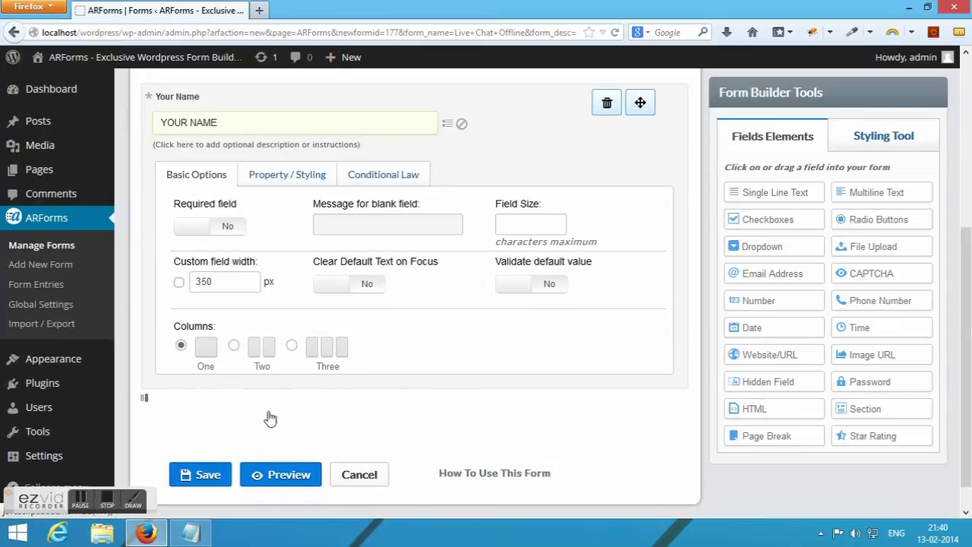
{"action": "left_click", "coordinate": [225, 183]}
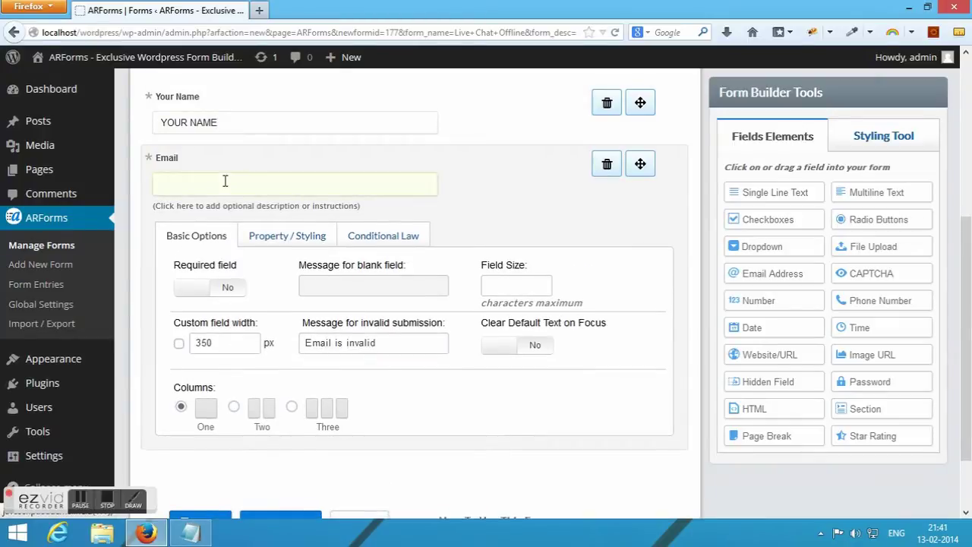
{"action": "scroll", "coordinate": [225, 180], "scroll_direction": "down", "scroll_amount": 2}
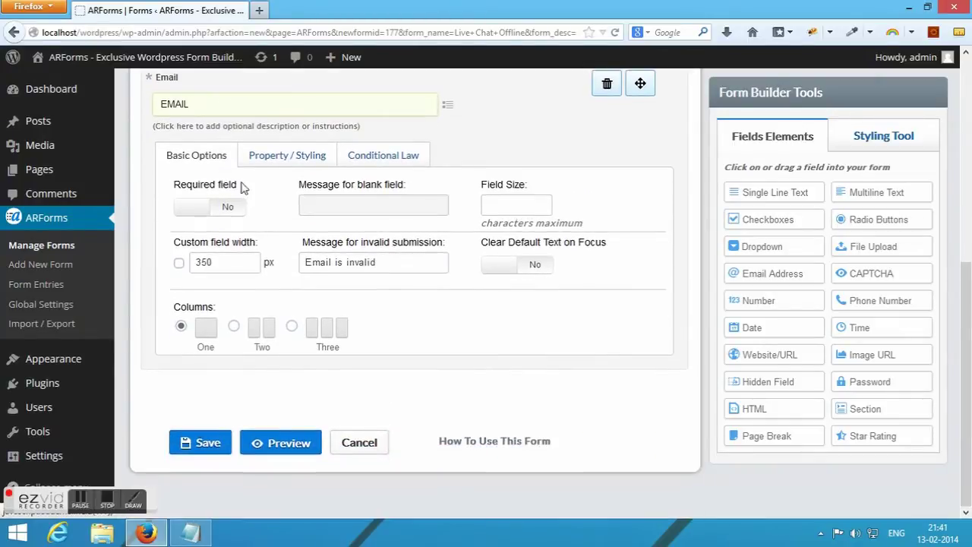
{"action": "left_click_drag", "start_coordinate": [835, 192], "coordinate": [279, 398]}
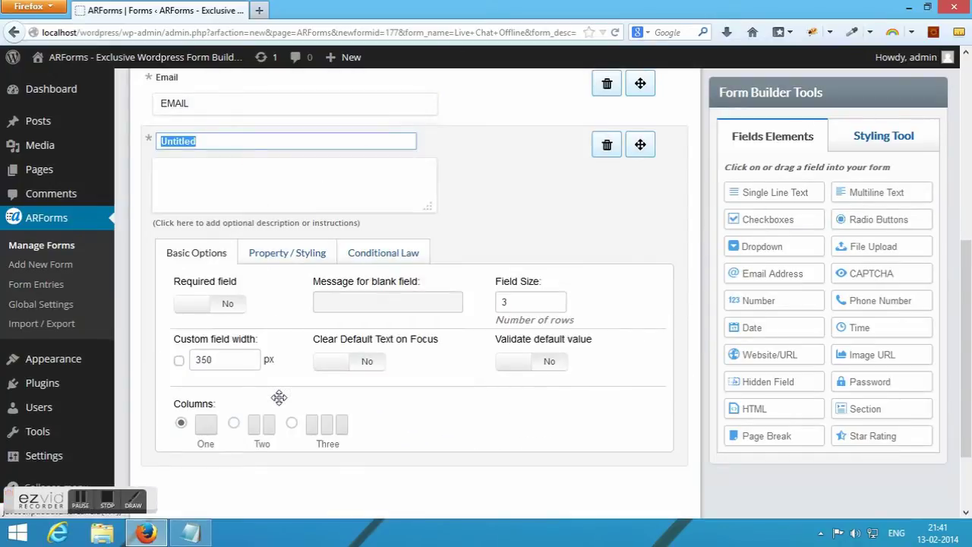
{"action": "type", "text": "Message"}
{"action": "key", "text": "Return"}
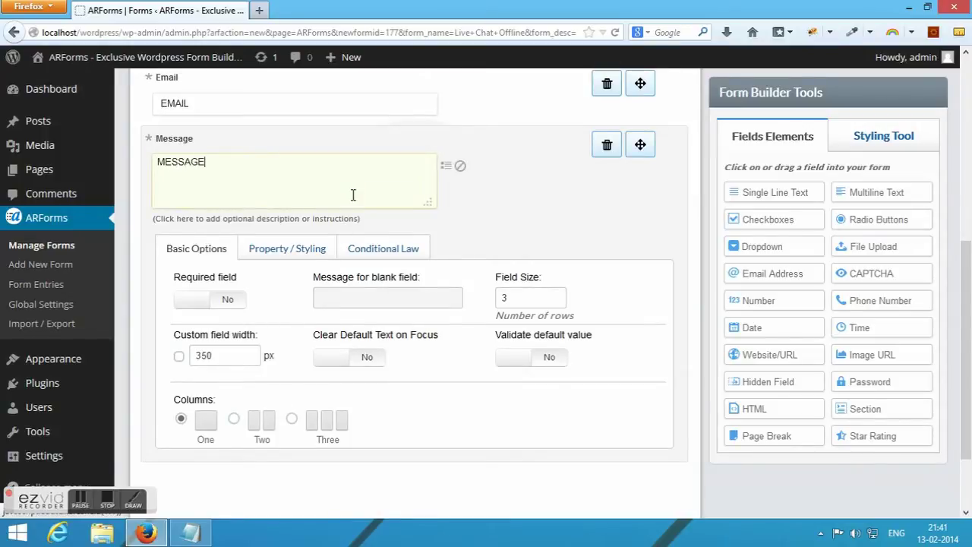
- Open the form's style preview and set the form width to 300 px
{"action": "scroll", "coordinate": [353, 195], "scroll_direction": "down", "scroll_amount": 2}
{"action": "left_click", "coordinate": [272, 454]}
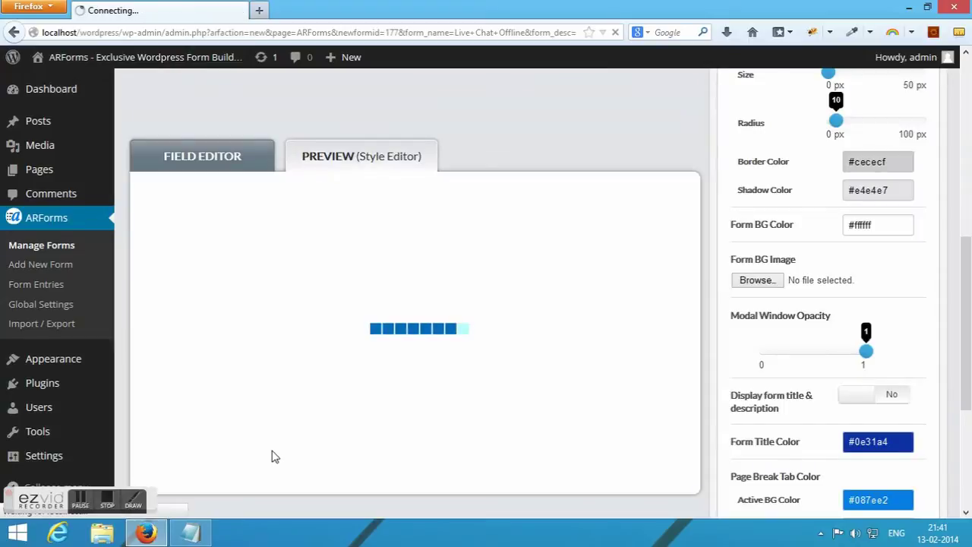
{"action": "scroll", "coordinate": [858, 349], "scroll_direction": "up", "scroll_amount": 5}
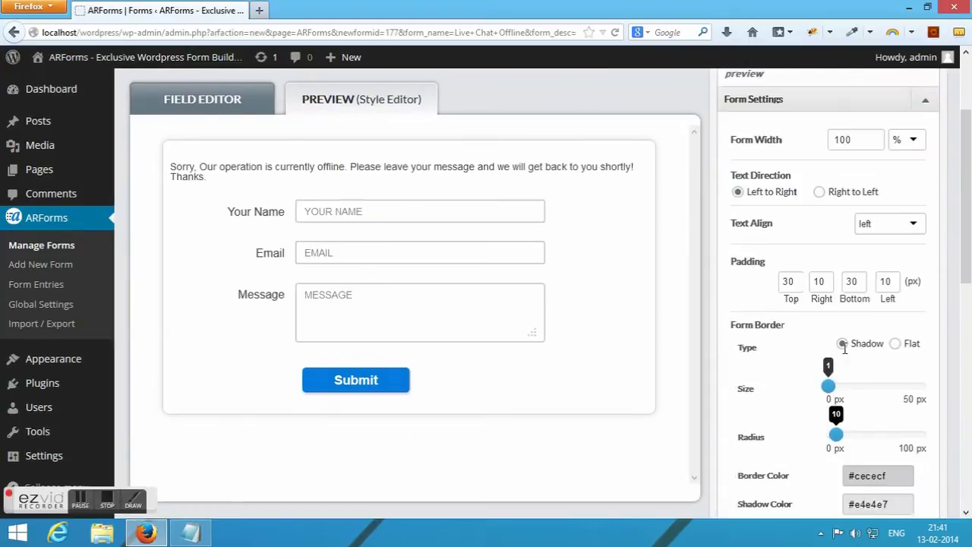
{"action": "left_click_drag", "start_coordinate": [873, 149], "coordinate": [808, 149]}
{"action": "type", "text": "300"}
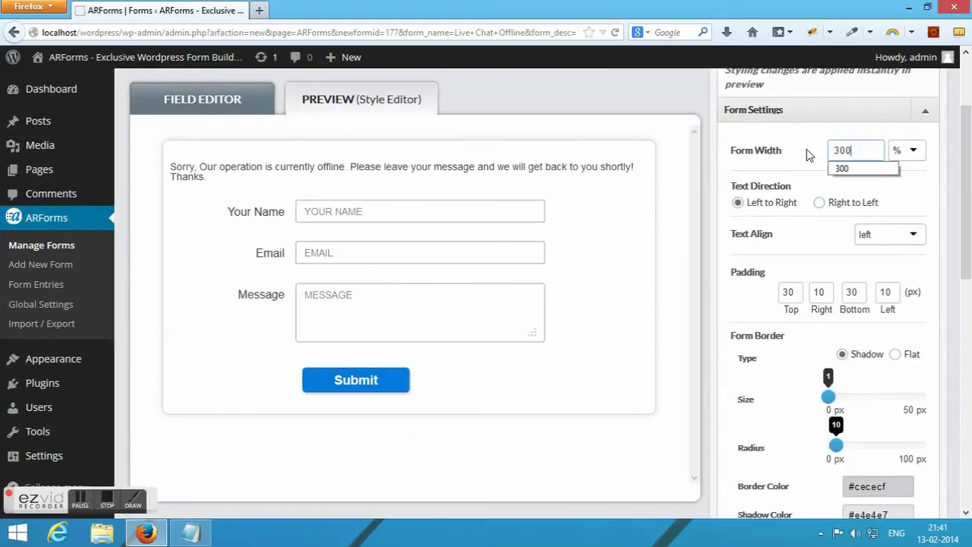
{"action": "key", "text": "Tab"}
{"action": "key", "text": "Up"}
{"action": "key", "text": "Return"}
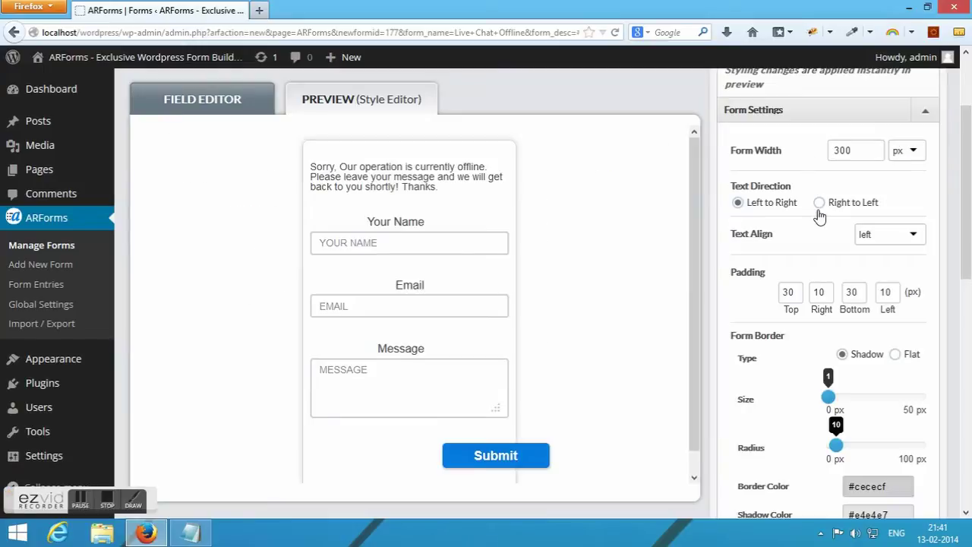
- Set the form padding to 10 px at the top and 15 px at the left, with a flat border of size 0
{"action": "type", "text": "10"}
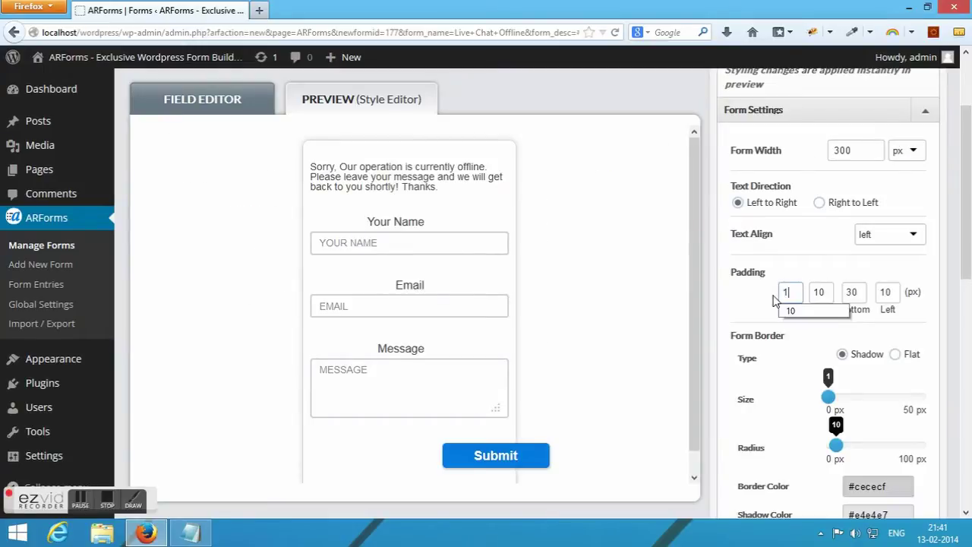
{"action": "key", "text": "Tab"}
{"action": "key", "text": "Tab"}
{"action": "key", "text": "Tab"}
{"action": "type", "text": "15"}
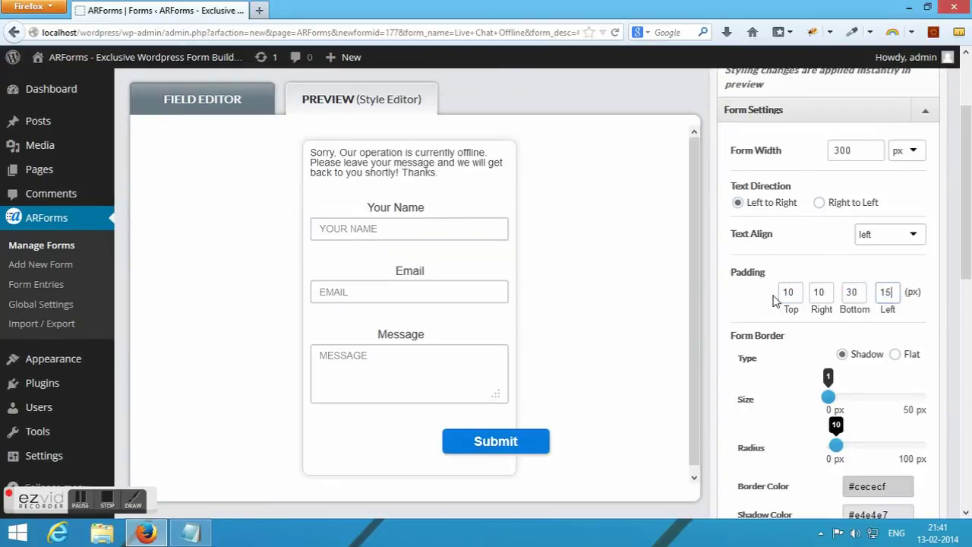
{"action": "key", "text": "Tab"}
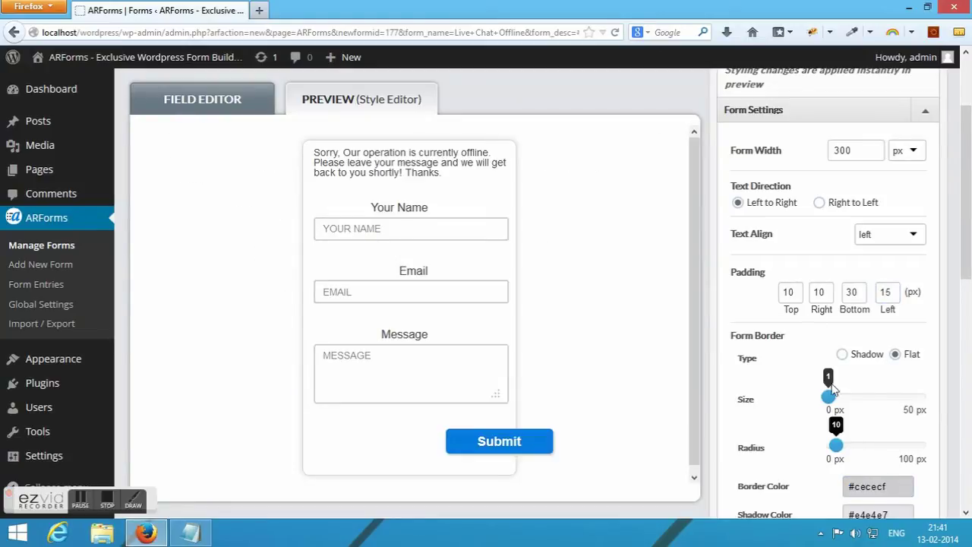
{"action": "left_click_drag", "start_coordinate": [832, 388], "coordinate": [823, 400]}
- Upload formbg4.png as the form's background image
{"action": "scroll", "coordinate": [824, 401], "scroll_direction": "down", "scroll_amount": 3}
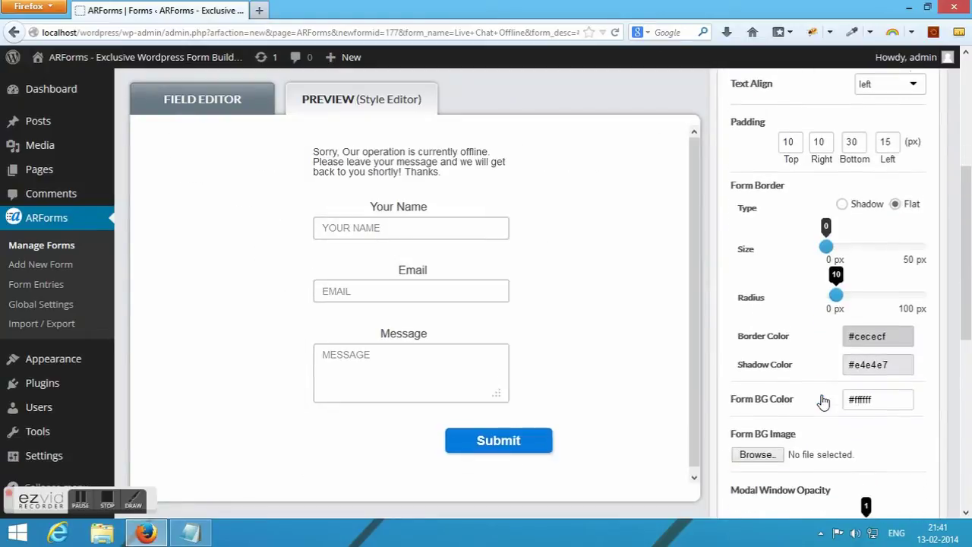
{"action": "scroll", "coordinate": [823, 401], "scroll_direction": "down", "scroll_amount": 2}
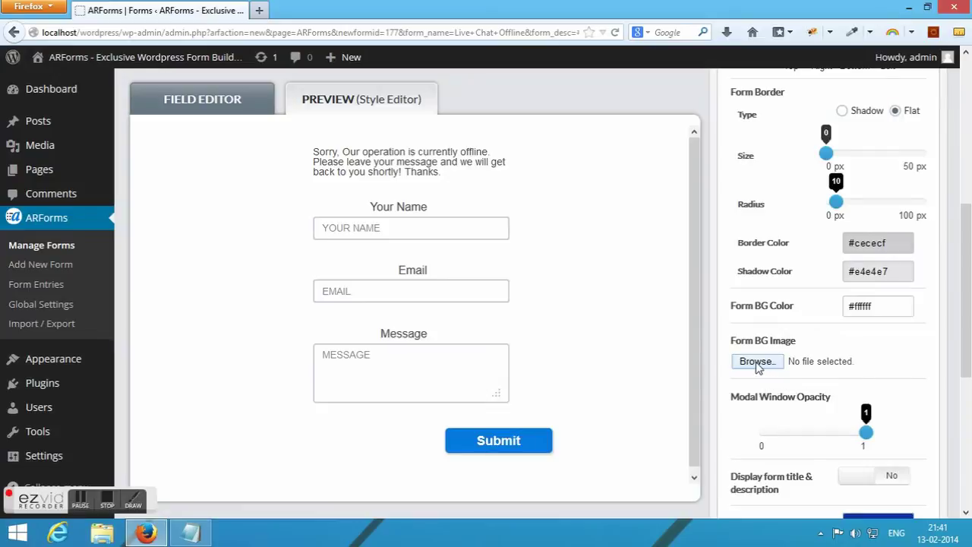
{"action": "left_click", "coordinate": [756, 362]}
{"action": "double_click", "coordinate": [173, 127]}
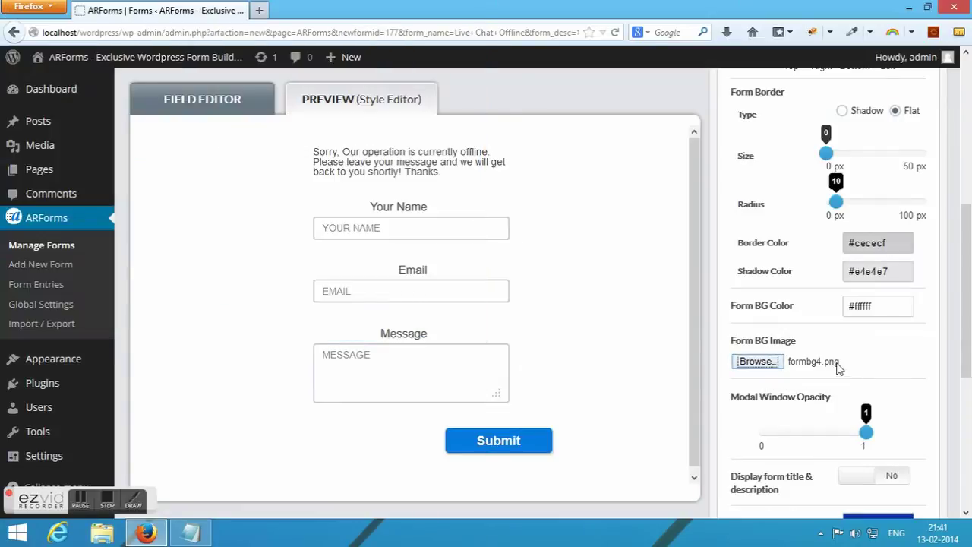
- Set the modal window opacity to 0 and enable the display of the form title and description
{"action": "scroll", "coordinate": [853, 367], "scroll_direction": "down", "scroll_amount": 2}
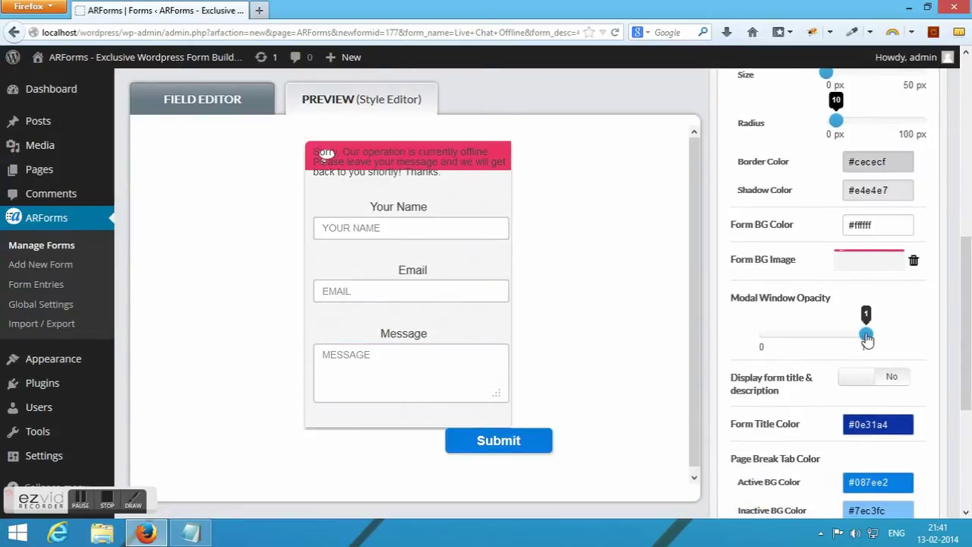
{"action": "left_click_drag", "start_coordinate": [866, 340], "coordinate": [758, 341]}
{"action": "scroll", "coordinate": [757, 340], "scroll_direction": "down", "scroll_amount": 1}
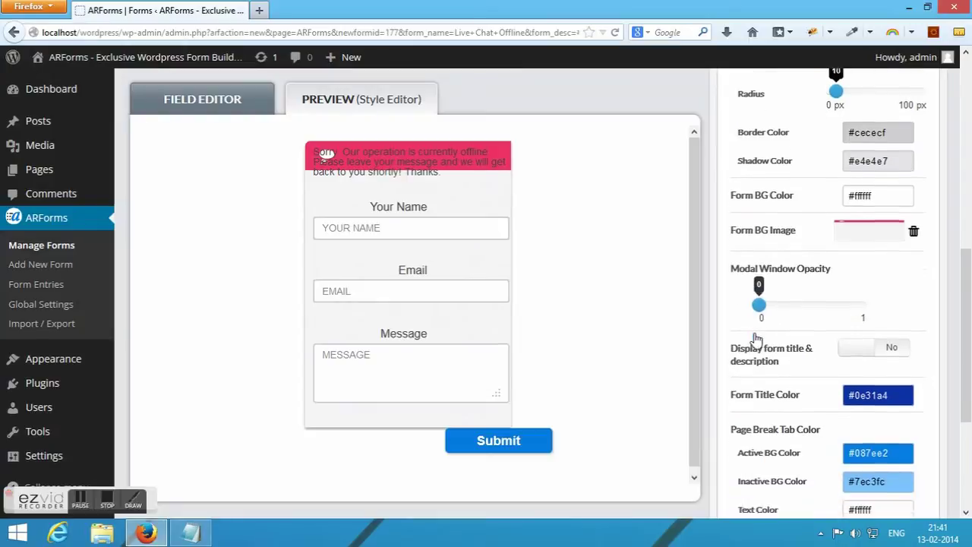
{"action": "scroll", "coordinate": [756, 339], "scroll_direction": "down", "scroll_amount": 1}
{"action": "left_click", "coordinate": [859, 304]}
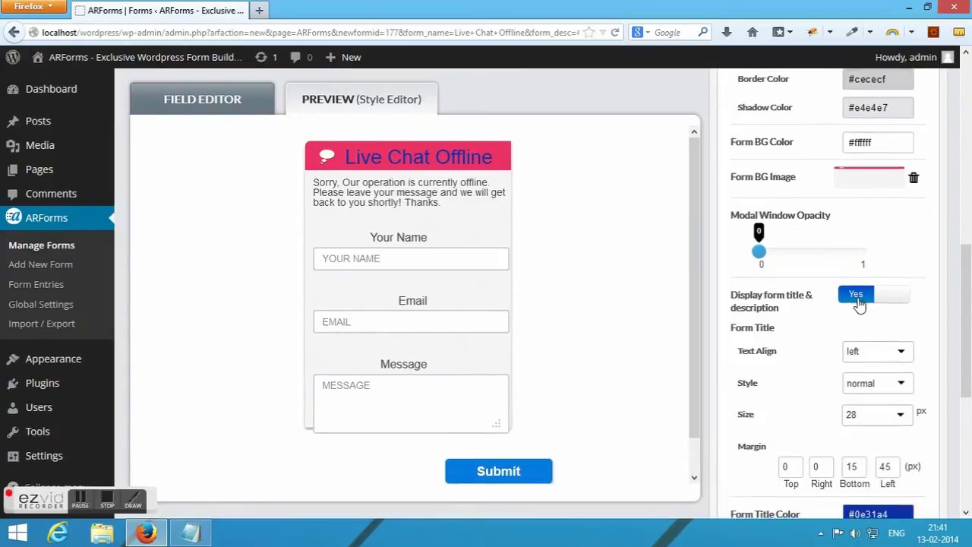
- Make the form title bold and set its size to 16 px
{"action": "scroll", "coordinate": [858, 303], "scroll_direction": "down", "scroll_amount": 2}
{"action": "left_click", "coordinate": [863, 304]}
{"action": "left_click", "coordinate": [858, 343]}
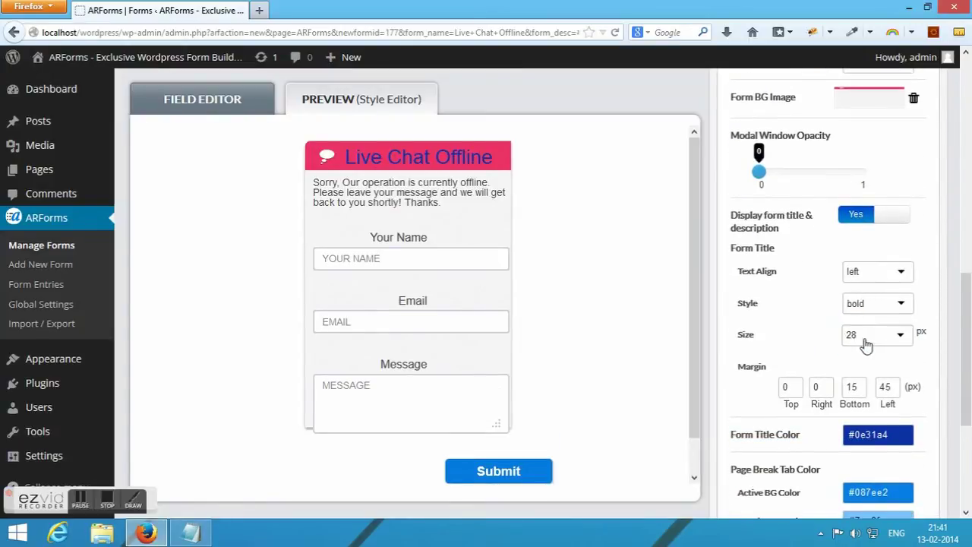
{"action": "left_click", "coordinate": [864, 336]}
{"action": "scroll", "coordinate": [873, 385], "scroll_direction": "up", "scroll_amount": 3}
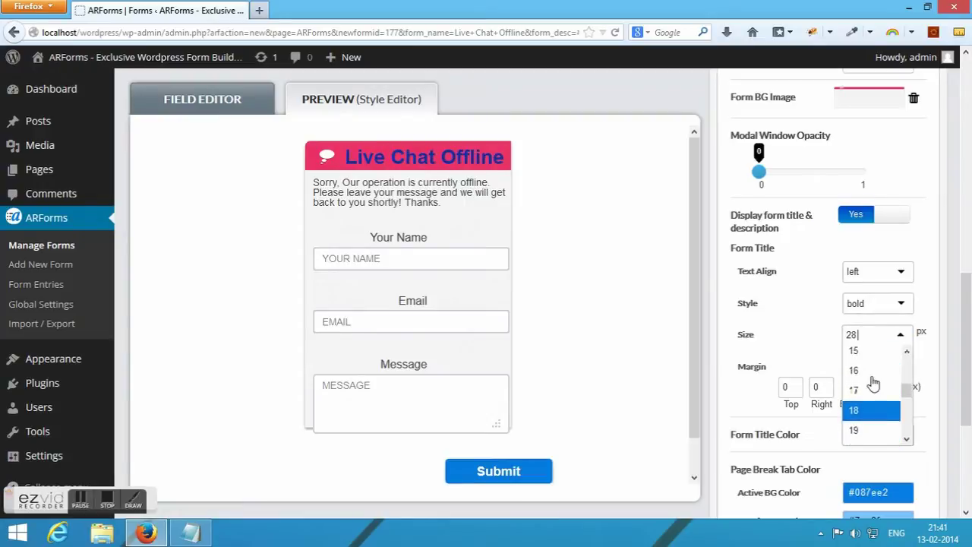
{"action": "left_click", "coordinate": [852, 382]}
- Set the form title color to #ffffff
{"action": "scroll", "coordinate": [817, 385], "scroll_direction": "down", "scroll_amount": 2}
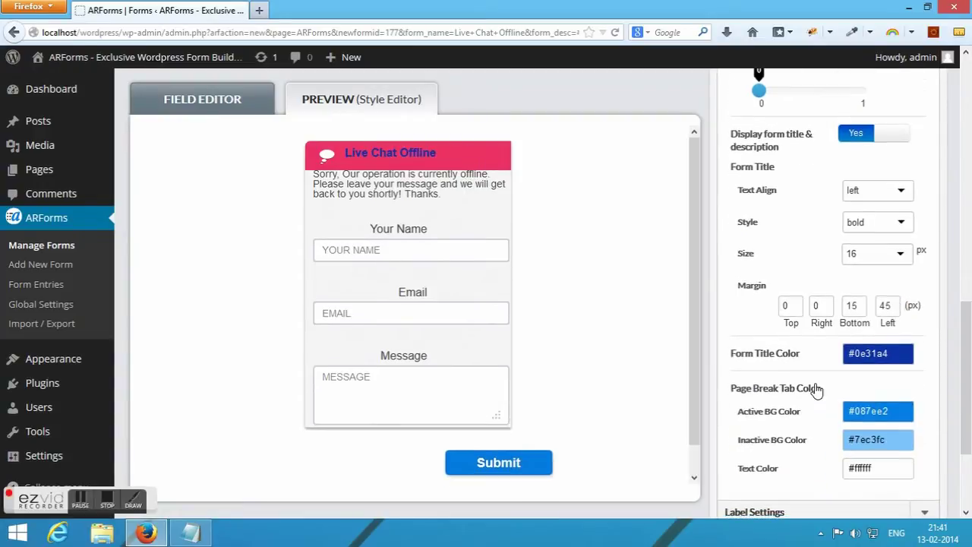
{"action": "left_click", "coordinate": [865, 354]}
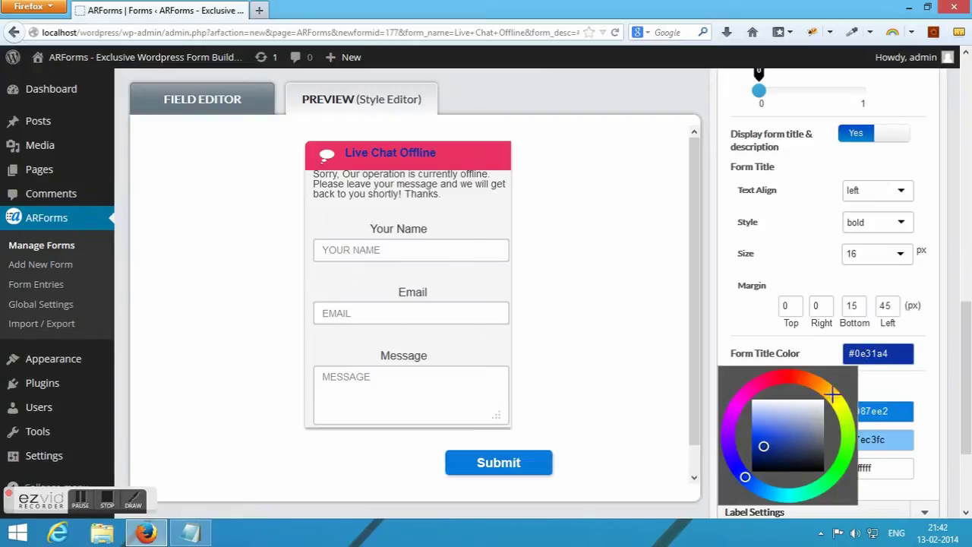
{"action": "type", "text": "#ffffff"}
{"action": "left_click", "coordinate": [909, 389]}
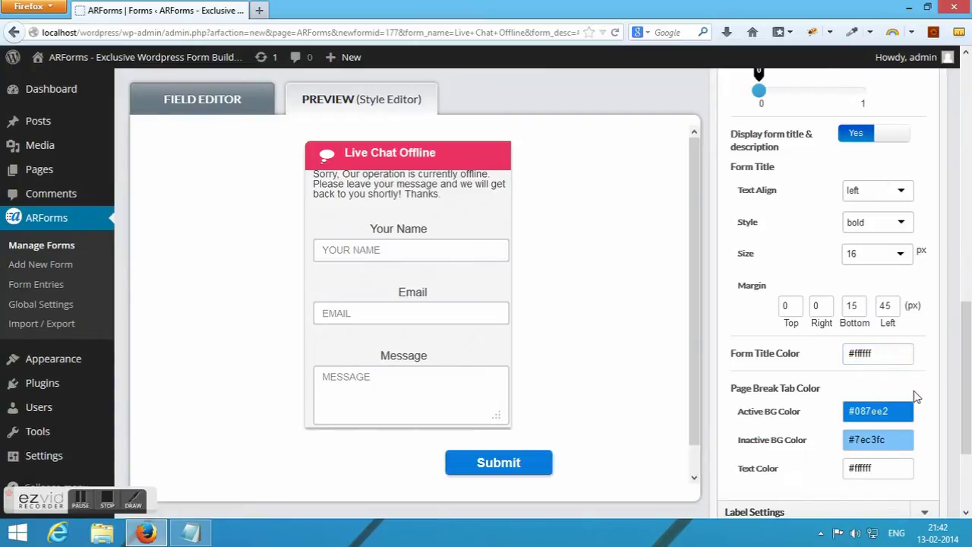
- Hide the field labels in the label settings
{"action": "scroll", "coordinate": [914, 397], "scroll_direction": "down", "scroll_amount": 3}
{"action": "left_click", "coordinate": [799, 368]}
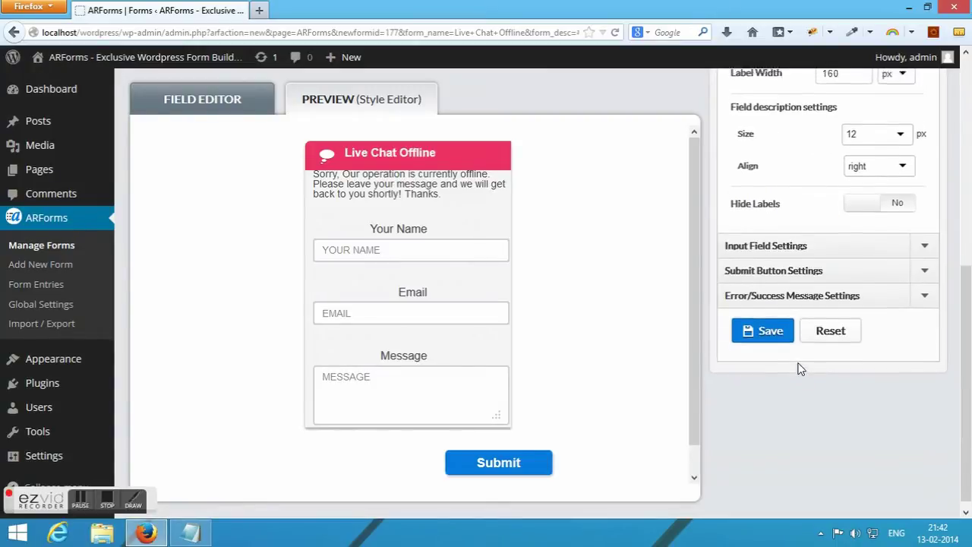
{"action": "left_click", "coordinate": [864, 445]}
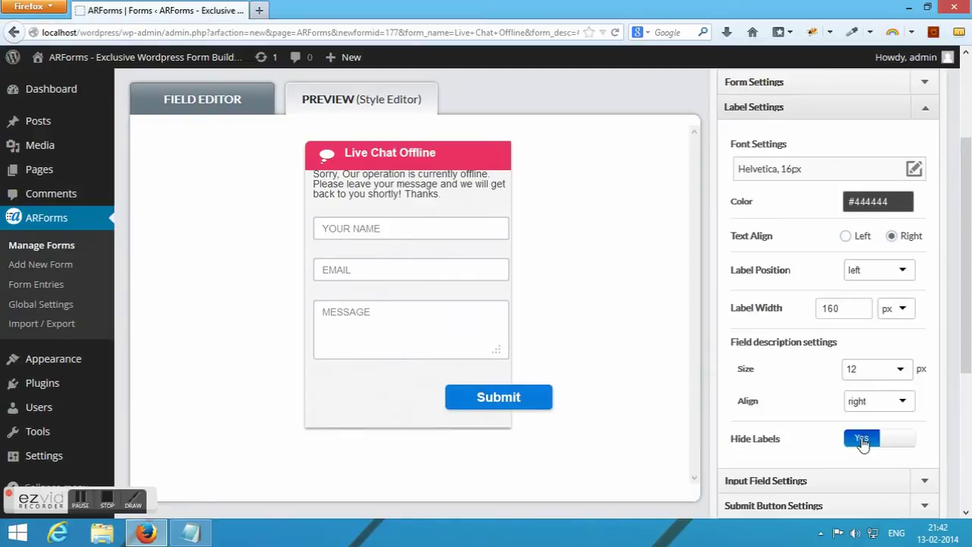
- Set the border size of the input fields to 1 px
{"action": "scroll", "coordinate": [827, 429], "scroll_direction": "down", "scroll_amount": 2}
{"action": "left_click", "coordinate": [809, 405]}
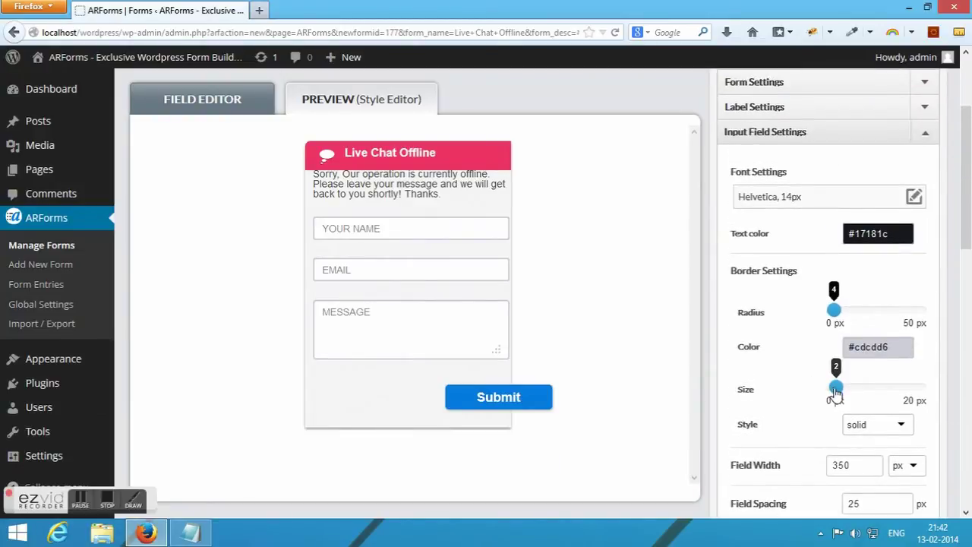
{"action": "left_click_drag", "start_coordinate": [835, 391], "coordinate": [830, 384]}
- Set the input field width to 265 px and the field spacing to 18 px
{"action": "scroll", "coordinate": [835, 388], "scroll_direction": "down", "scroll_amount": 2}
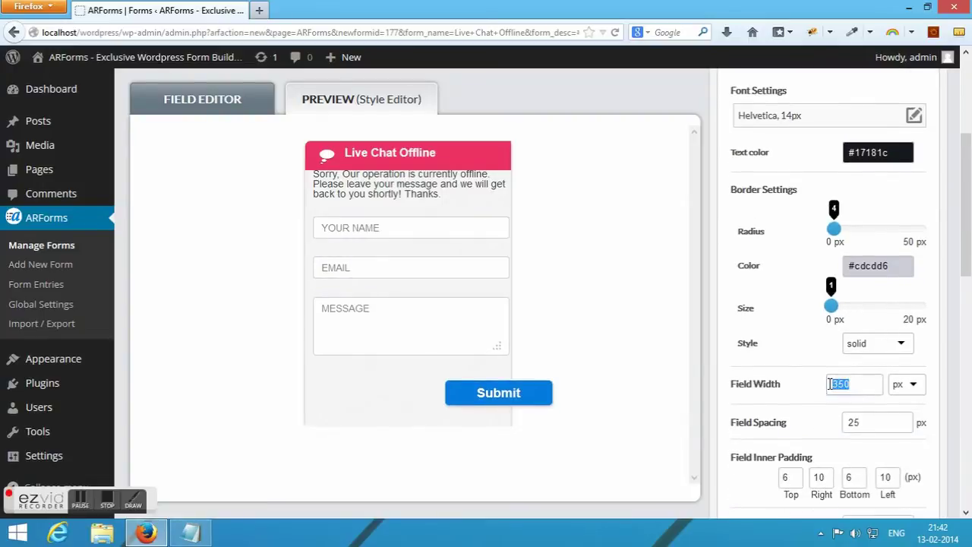
{"action": "type", "text": "265"}
{"action": "key", "text": "Tab"}
{"action": "key", "text": "Tab"}
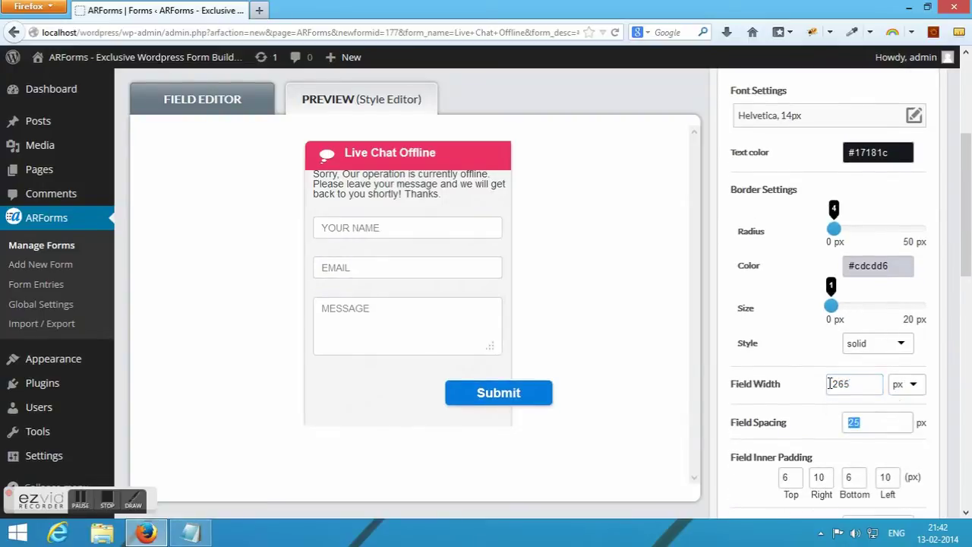
{"action": "type", "text": "18"}
{"action": "key", "text": "Tab"}
- Set the input fields' top and bottom inner padding to 10 px
{"action": "type", "text": "10"}
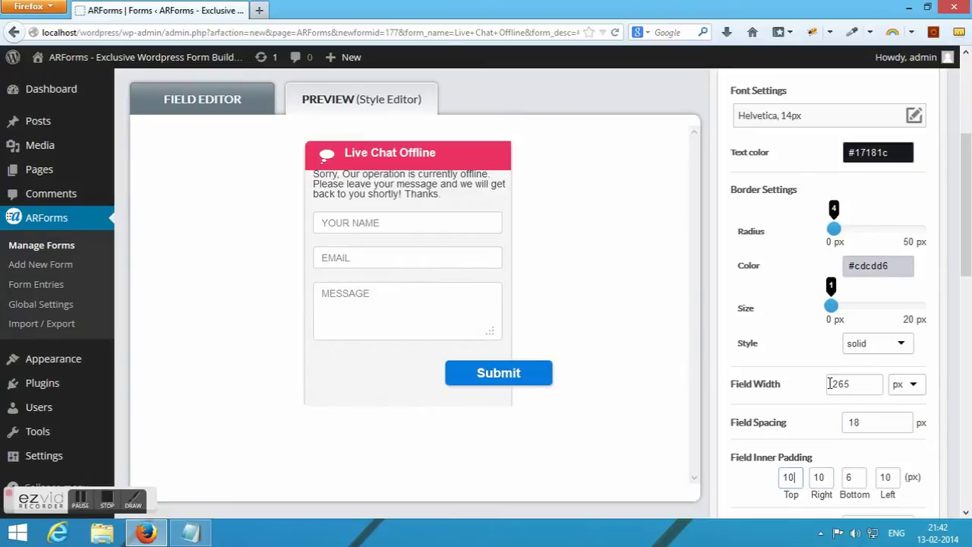
{"action": "key", "text": "Tab"}
{"action": "key", "text": "Tab"}
{"action": "type", "text": "10"}
{"action": "key", "text": "Tab"}
{"action": "scroll", "coordinate": [845, 357], "scroll_direction": "down", "scroll_amount": 5}
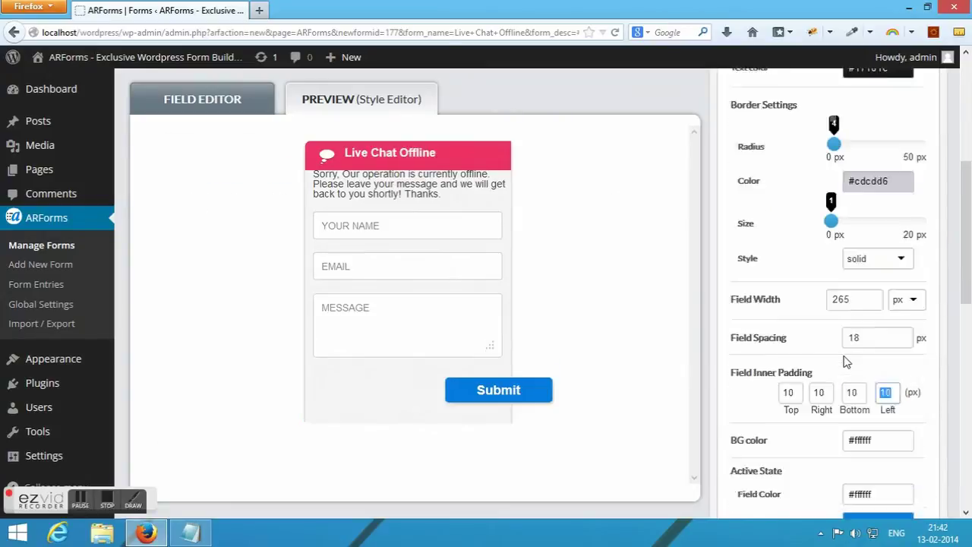
- Set the active-state border color of the input fields to #e208a5
{"action": "scroll", "coordinate": [874, 293], "scroll_direction": "down", "scroll_amount": 2}
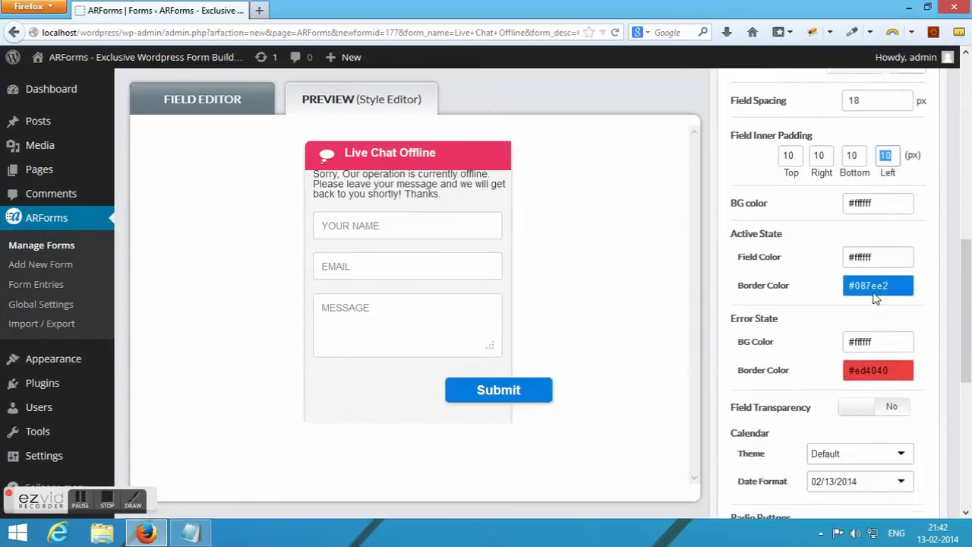
{"action": "left_click", "coordinate": [889, 283]}
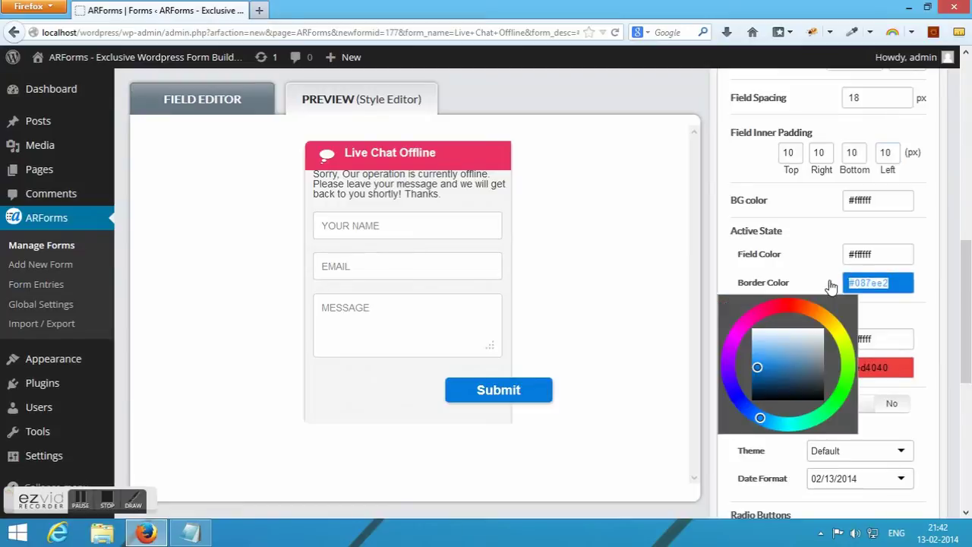
{"action": "type", "text": "#e208a5"}
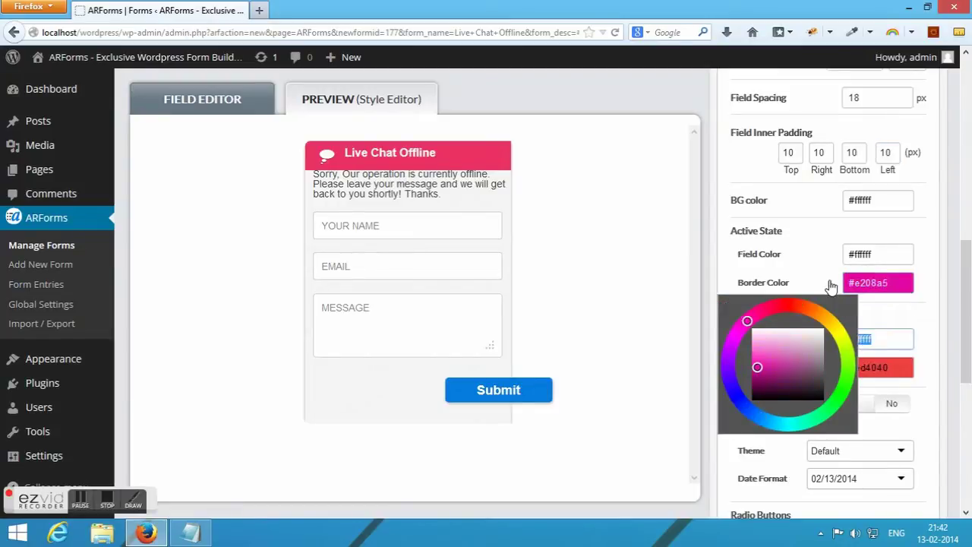
{"action": "left_click", "coordinate": [785, 267]}
- Set the submit button's width to 250 px and its height to 40 px in the submit button settings
{"action": "scroll", "coordinate": [814, 311], "scroll_direction": "down", "scroll_amount": 3}
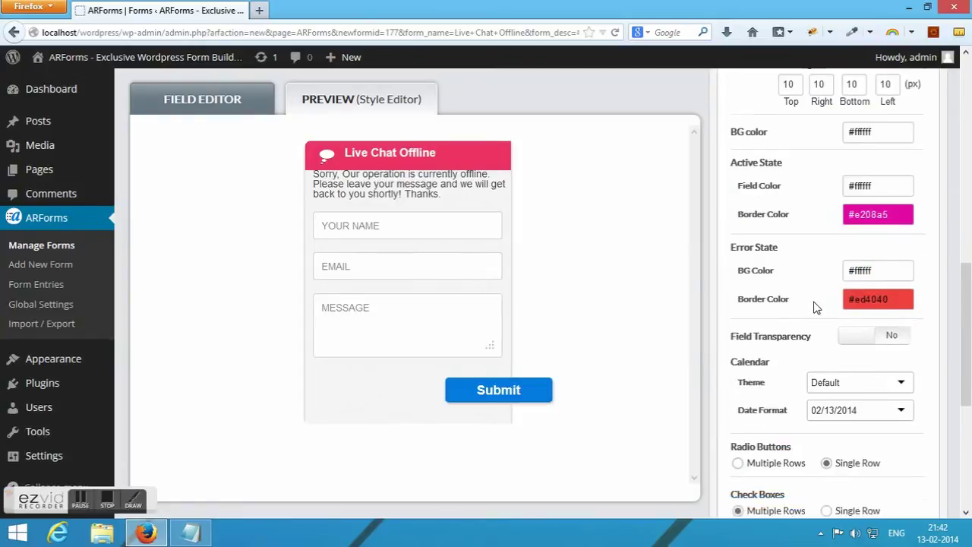
{"action": "scroll", "coordinate": [818, 364], "scroll_direction": "down", "scroll_amount": 2}
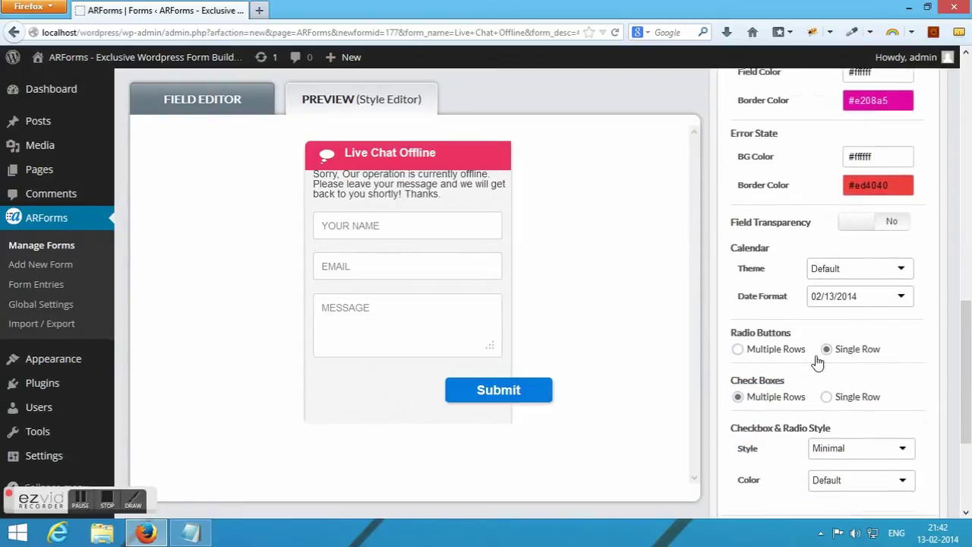
{"action": "scroll", "coordinate": [820, 384], "scroll_direction": "down", "scroll_amount": 2}
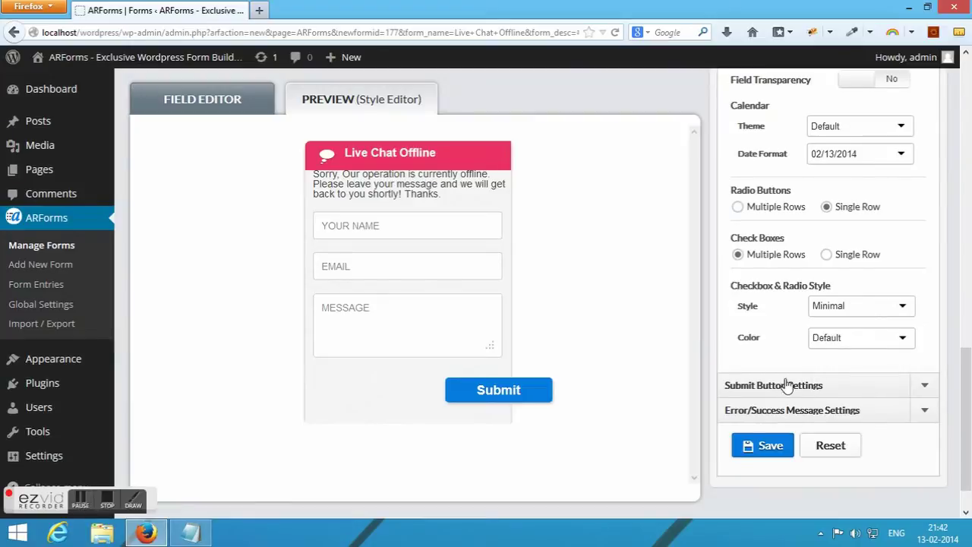
{"action": "left_click", "coordinate": [765, 389]}
{"action": "scroll", "coordinate": [789, 391], "scroll_direction": "up", "scroll_amount": 3}
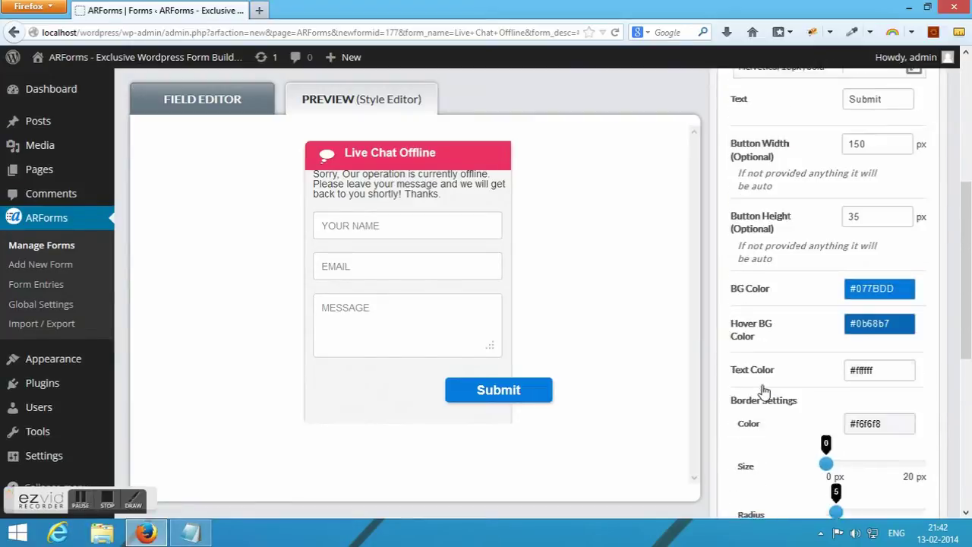
{"action": "left_click_drag", "start_coordinate": [876, 191], "coordinate": [826, 191]}
{"action": "type", "text": "250"}
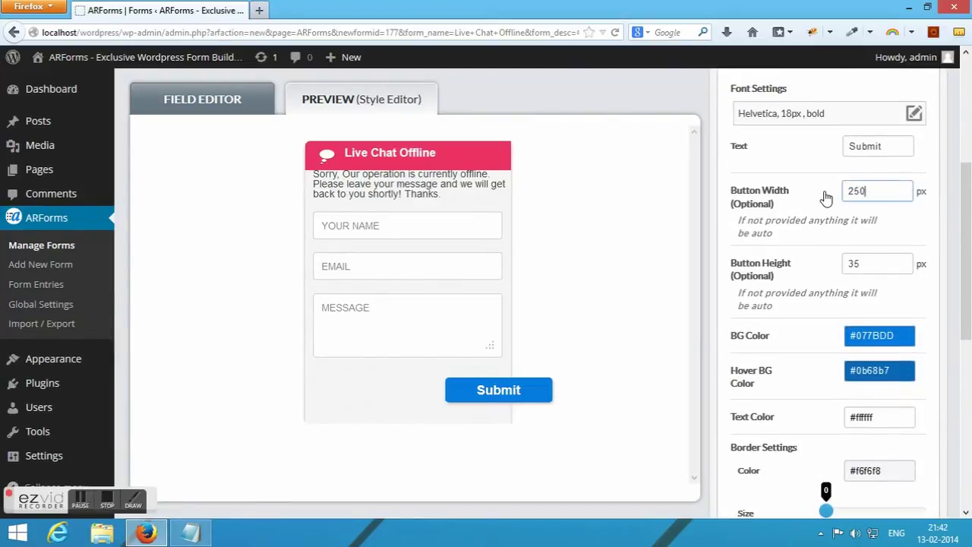
{"action": "key", "text": "Tab"}
{"action": "type", "text": "40"}
{"action": "key", "text": "Tab"}
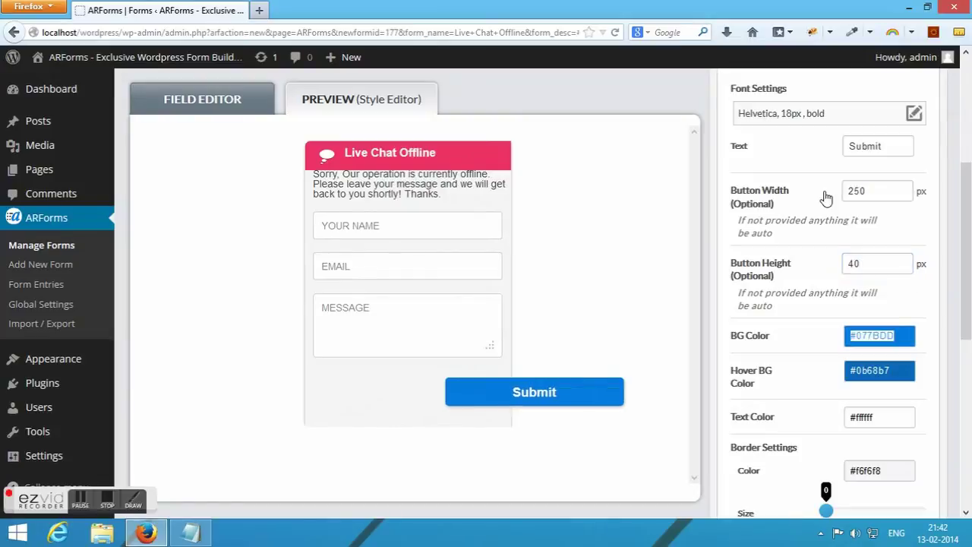
- Set the submit button's background color to #e71852 and its hover background color to #be1343
{"action": "type", "text": "#e"}
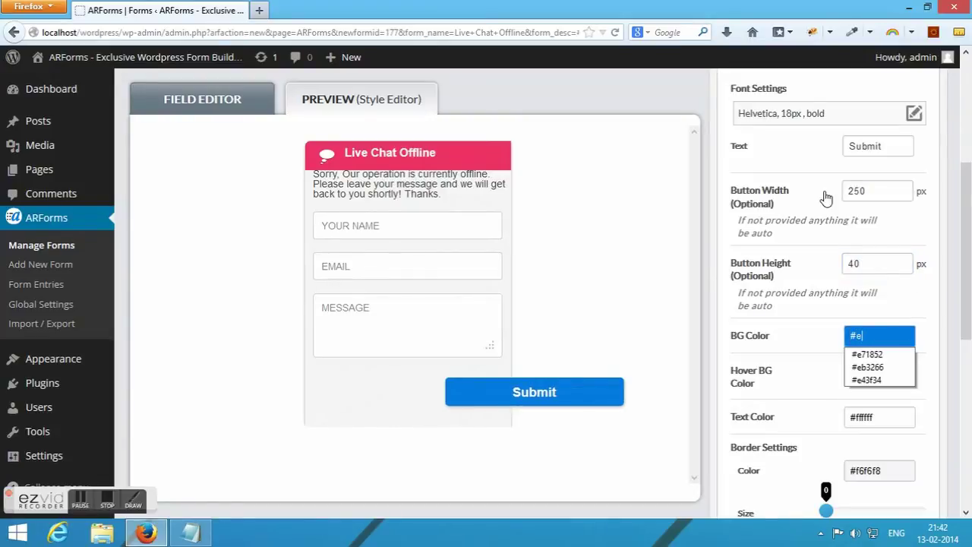
{"action": "type", "text": "71852"}
{"action": "key", "text": "Tab"}
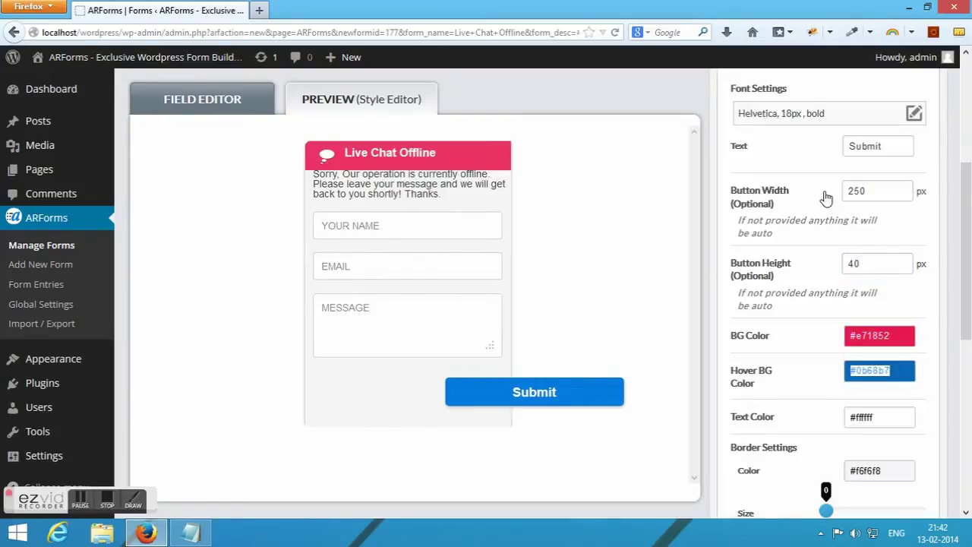
{"action": "type", "text": "#be"}
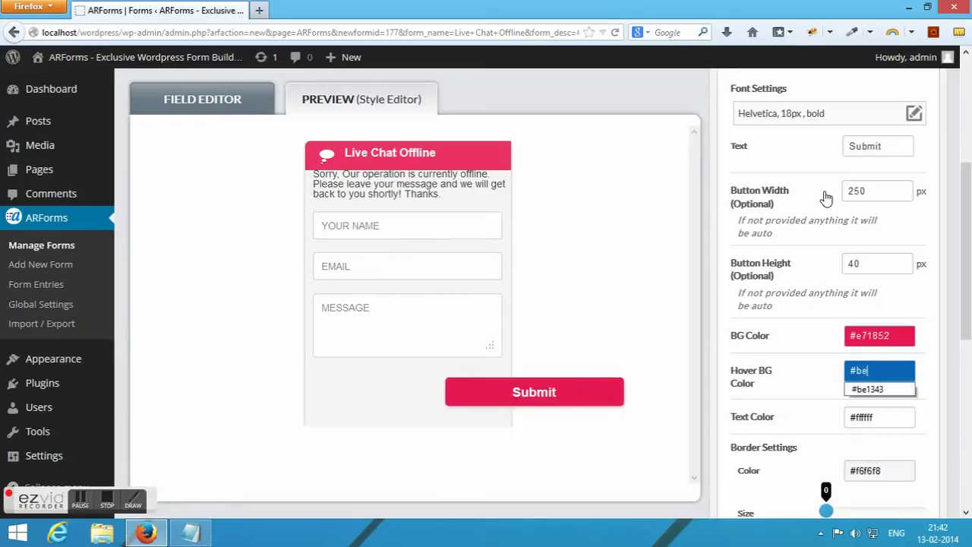
{"action": "type", "text": "1343"}
{"action": "key", "text": "Tab"}
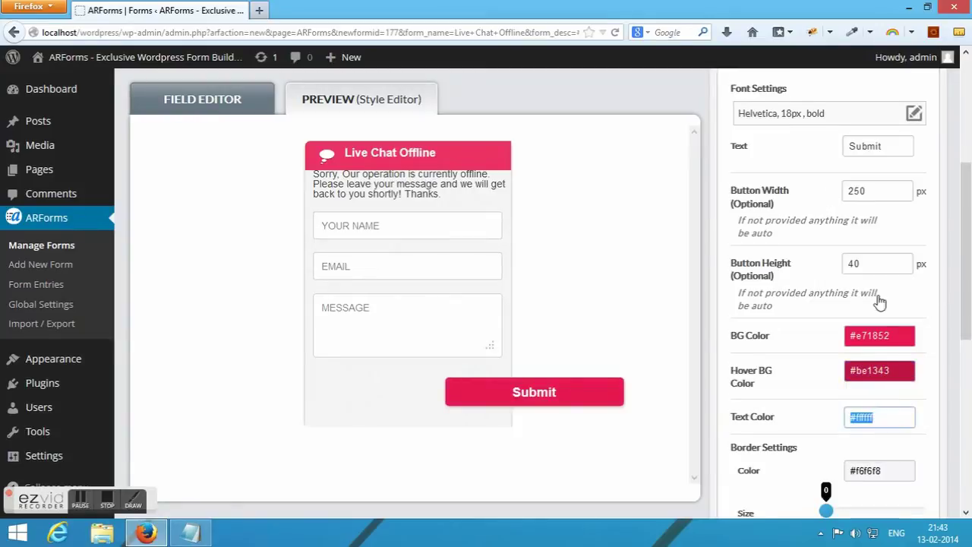
- Set the submit button's border radius to 7 px and its shadow color to #d4d3d3
{"action": "scroll", "coordinate": [879, 299], "scroll_direction": "down", "scroll_amount": 2}
{"action": "scroll", "coordinate": [884, 318], "scroll_direction": "down", "scroll_amount": 2}
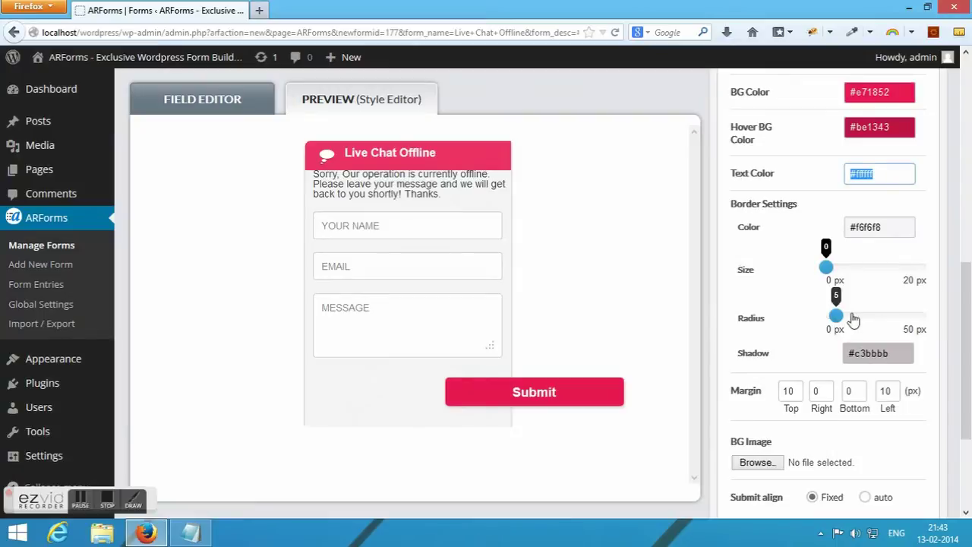
{"action": "left_click_drag", "start_coordinate": [835, 316], "coordinate": [841, 325]}
{"action": "left_click", "coordinate": [898, 355]}
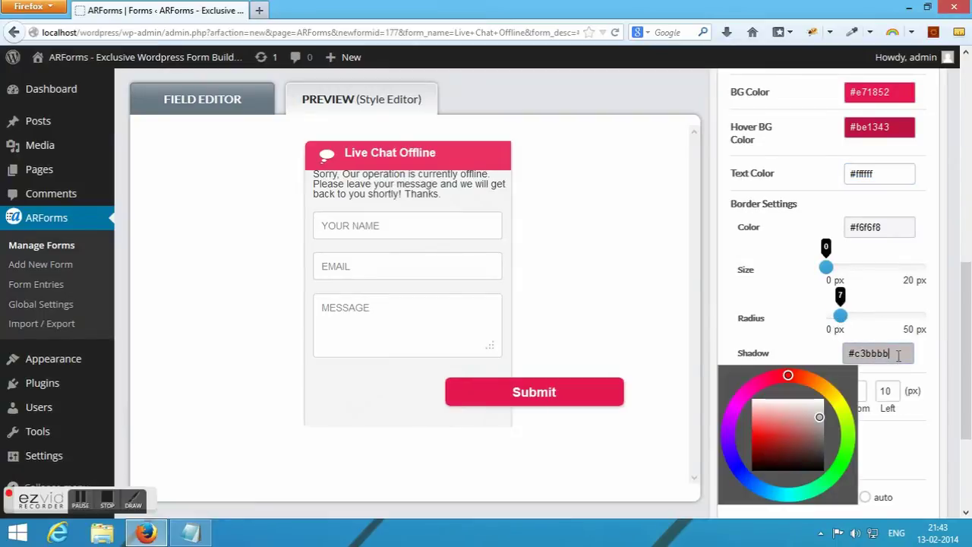
{"action": "key", "text": "ctrl+a"}
{"action": "type", "text": "#d4d3"}
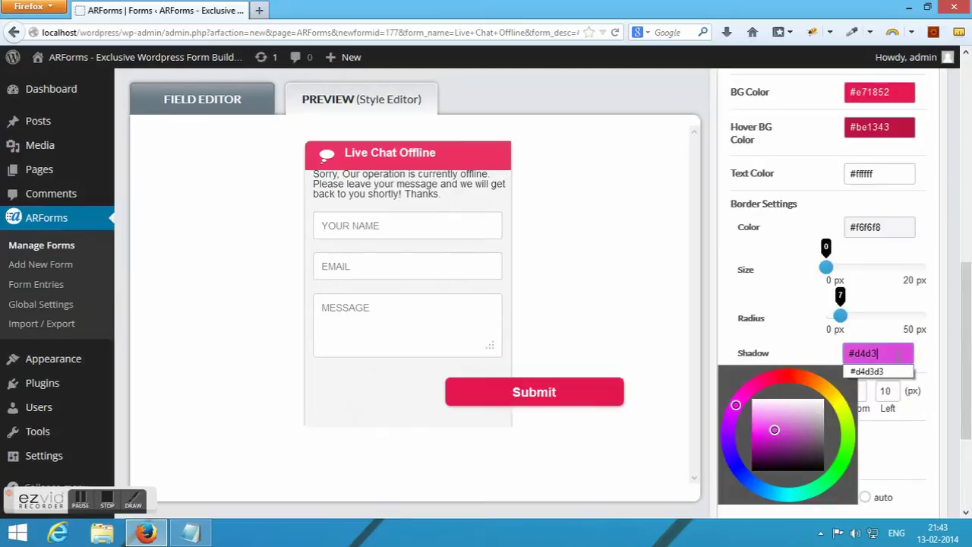
{"action": "type", "text": "d3"}
{"action": "left_click", "coordinate": [779, 342]}
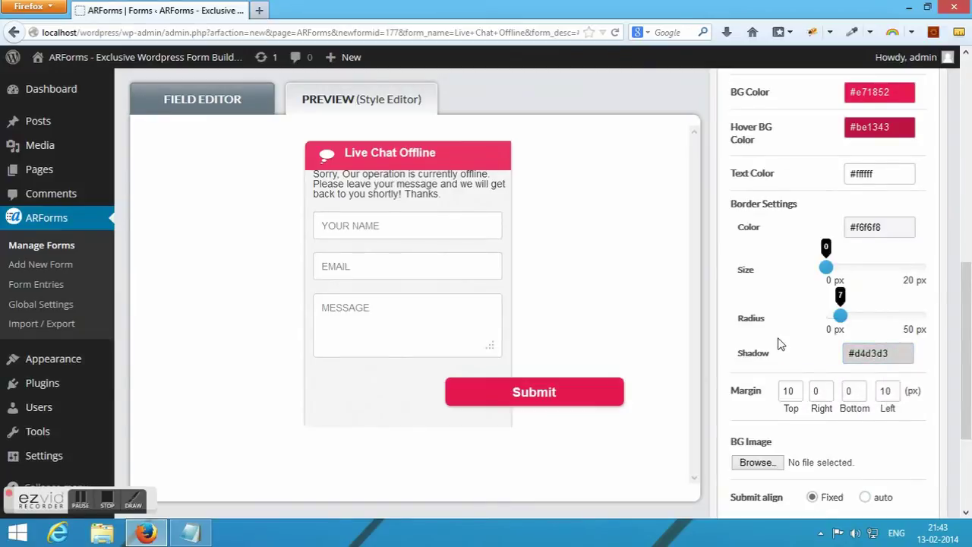
- Set the submit button's top margin to -8 px and its left margin to -10 px
{"action": "scroll", "coordinate": [782, 335], "scroll_direction": "down", "scroll_amount": 2}
{"action": "double_click", "coordinate": [803, 314]}
{"action": "type", "text": "-"}
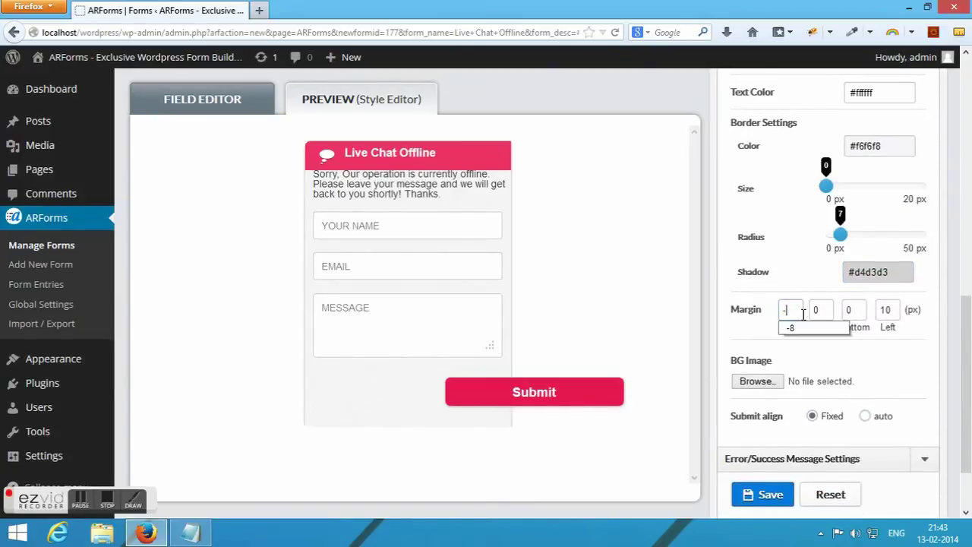
{"action": "type", "text": "8"}
{"action": "key", "text": "Tab"}
{"action": "key", "text": "Tab"}
{"action": "key", "text": "Tab"}
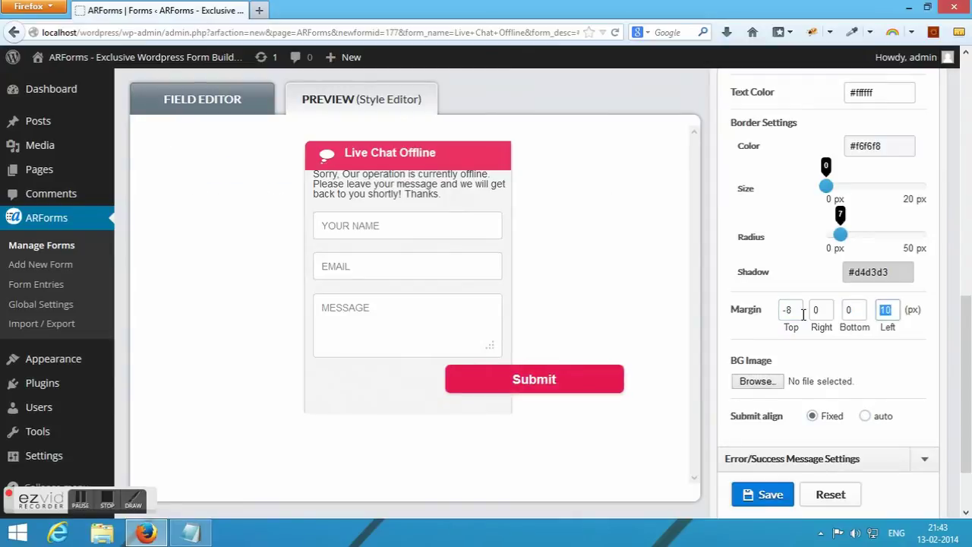
{"action": "type", "text": "-"}
{"action": "left_click", "coordinate": [814, 360]}
- Set the submit button alignment to auto and save the form
{"action": "scroll", "coordinate": [835, 361], "scroll_direction": "down", "scroll_amount": 2}
{"action": "left_click", "coordinate": [867, 337]}
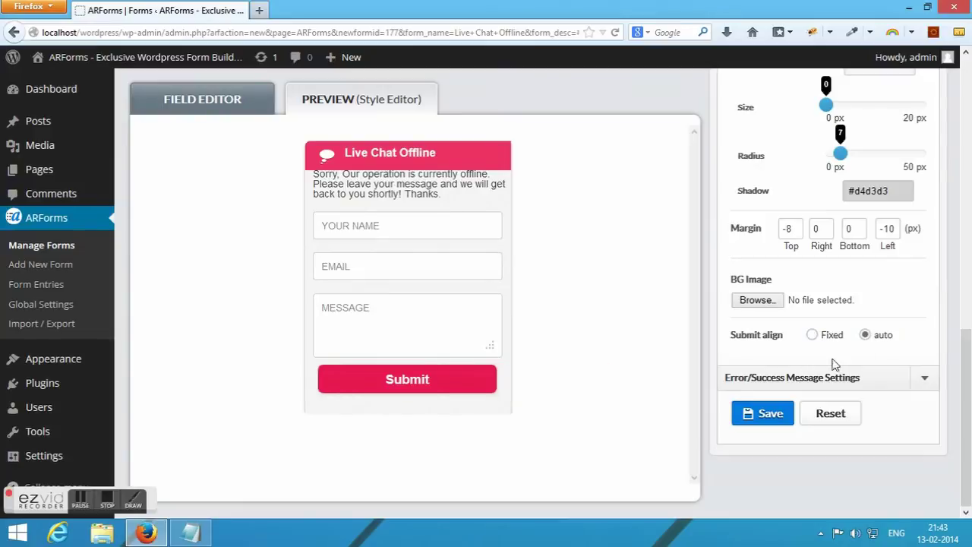
{"action": "left_click", "coordinate": [757, 416]}
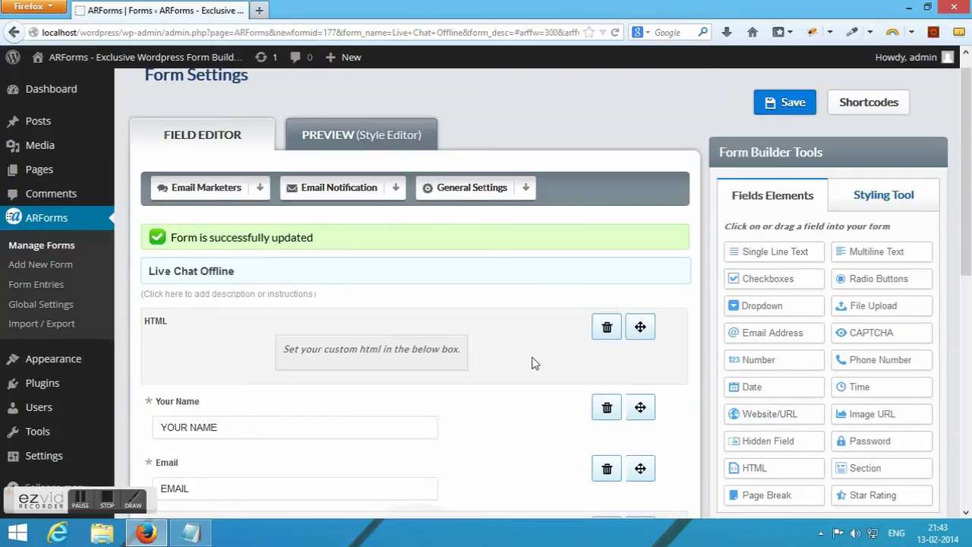
- Give the HTML field the wrapper CSS "padding-top:10px; font-size:13px; letter-spacing:0.6px; line-height:18px; width:255px; padding-left:3px;" from the Notepad notes
{"action": "left_click", "coordinate": [532, 363]}
{"action": "scroll", "coordinate": [531, 357], "scroll_direction": "down", "scroll_amount": 2}
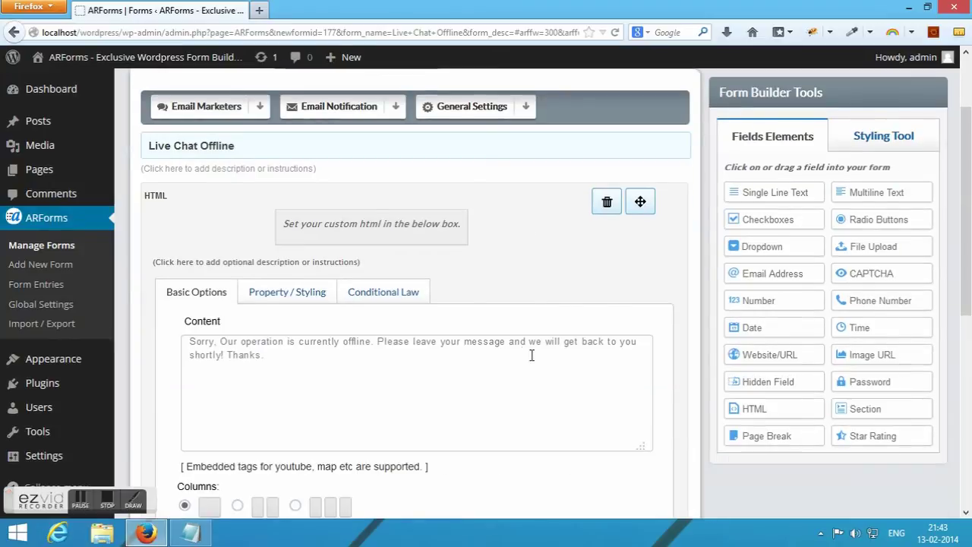
{"action": "left_click", "coordinate": [296, 300]}
{"action": "left_click", "coordinate": [309, 354]}
{"action": "left_click", "coordinate": [317, 412]}
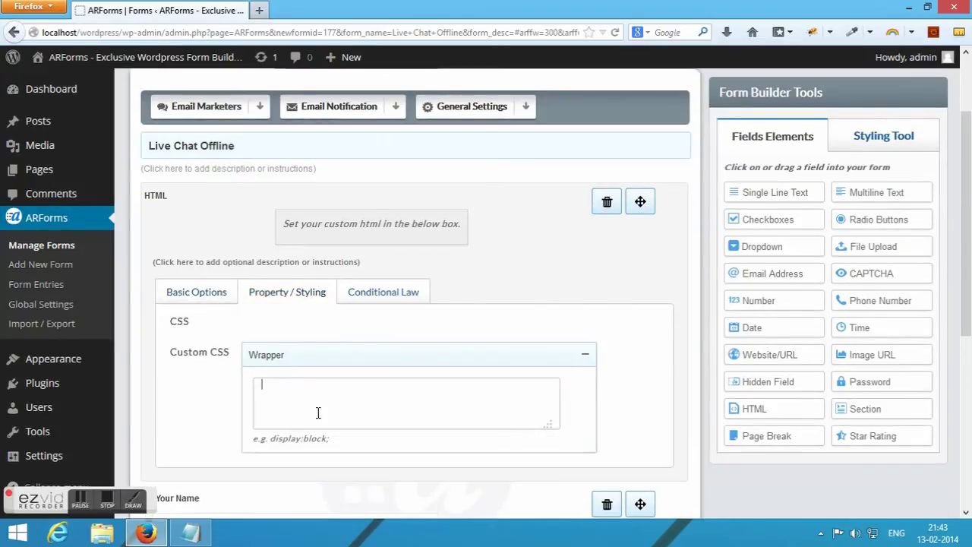
{"action": "key", "text": "alt+Tab"}
{"action": "key", "text": "alt+Tab"}
{"action": "type", "text": "padding-top:10px; font-size:13px; letter-spacing:0.6px; line-height:18px; width:255px; padding-left:3px;"}
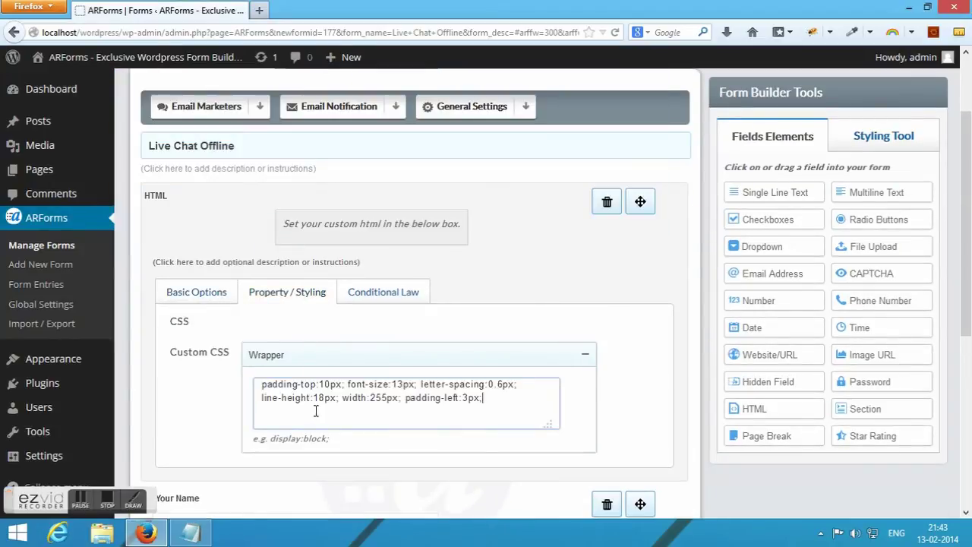
- Enter "height:70px !important;" as the custom wrapper CSS of the Message field
{"action": "scroll", "coordinate": [310, 349], "scroll_direction": "down", "scroll_amount": 4}
{"action": "scroll", "coordinate": [310, 349], "scroll_direction": "down", "scroll_amount": 4}
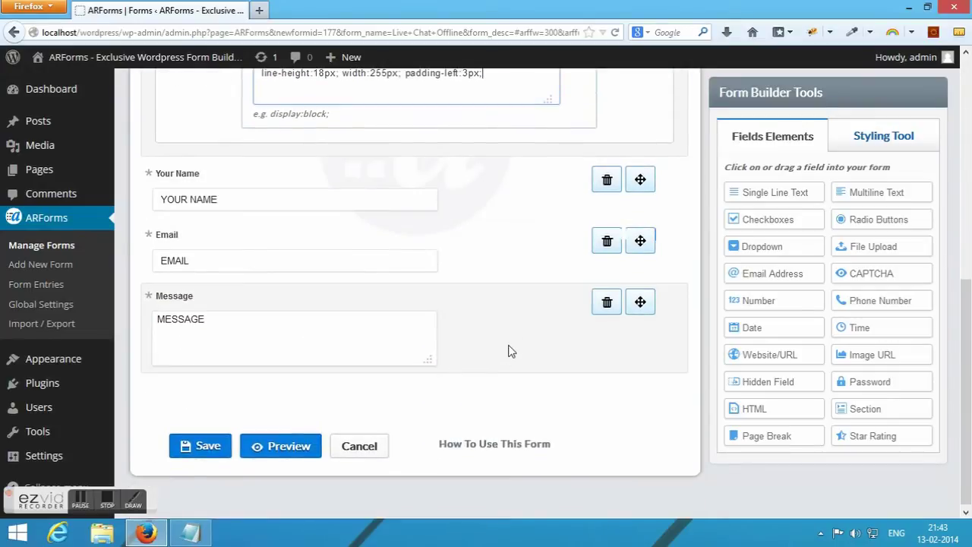
{"action": "scroll", "coordinate": [508, 329], "scroll_direction": "up", "scroll_amount": 2}
{"action": "left_click", "coordinate": [483, 420]}
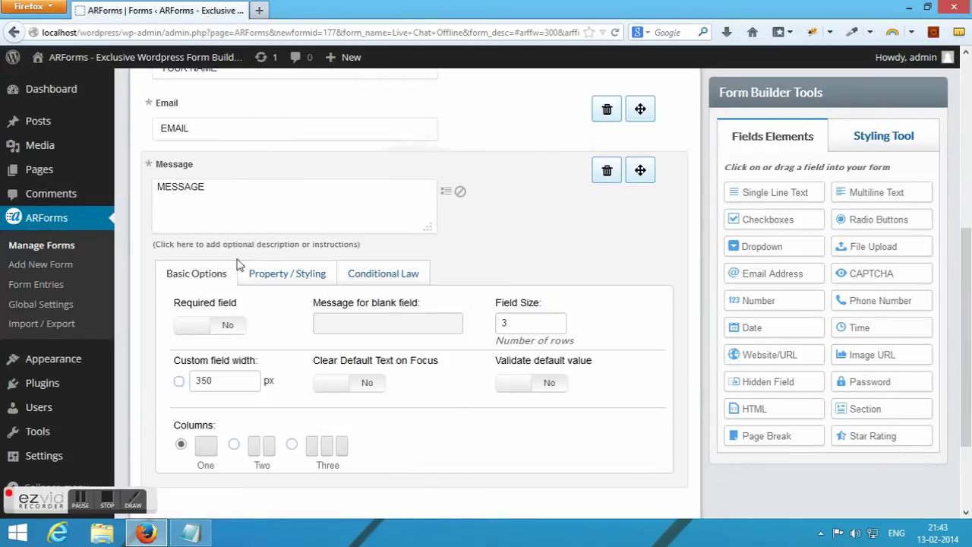
{"action": "left_click", "coordinate": [258, 271]}
{"action": "left_click", "coordinate": [296, 336]}
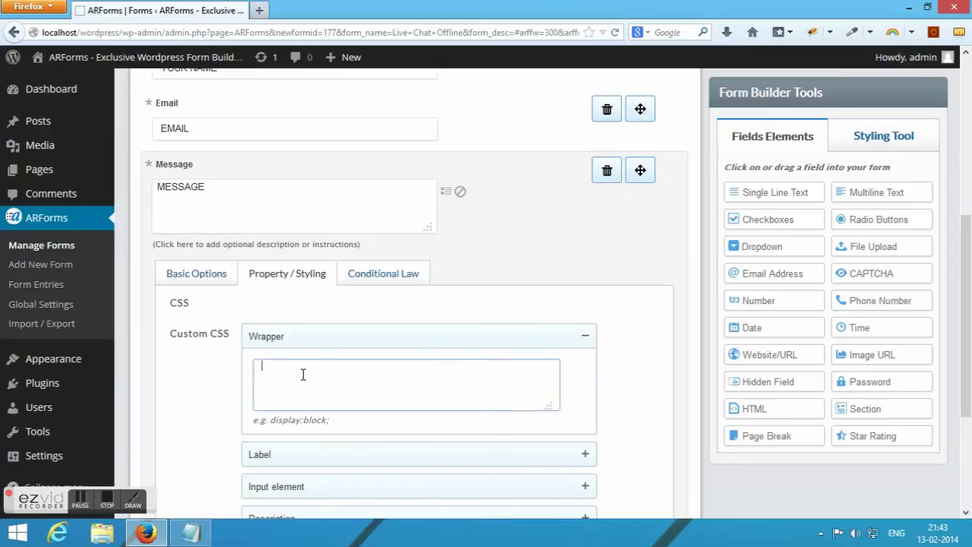
{"action": "type", "text": "height:70px !important;"}
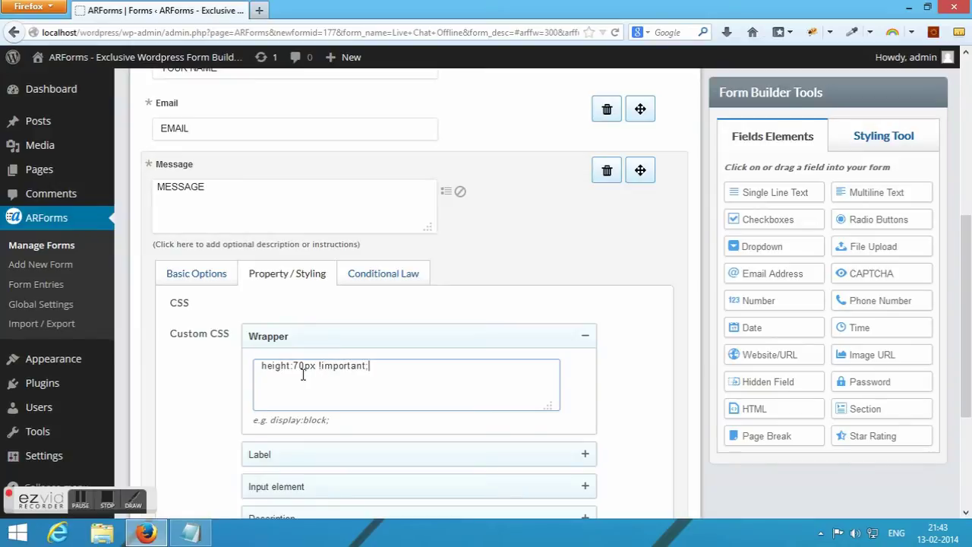
- Copy the Message field's wrapper CSS "height:70px !important;" into its input element CSS
{"action": "key", "text": "ctrl+a"}
{"action": "key", "text": "ctrl+c"}
{"action": "scroll", "coordinate": [302, 372], "scroll_direction": "down", "scroll_amount": 5}
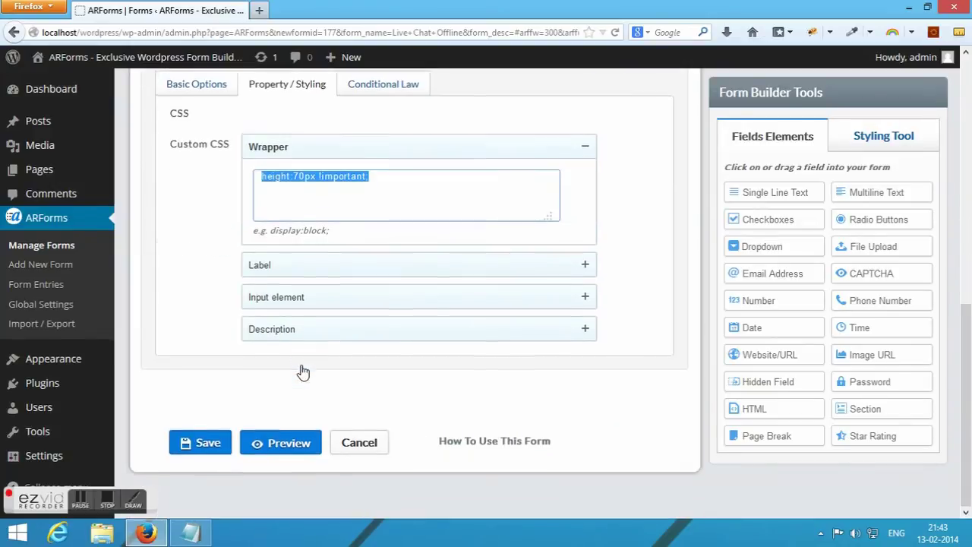
{"action": "left_click", "coordinate": [297, 297]}
{"action": "key", "text": "ctrl+v"}
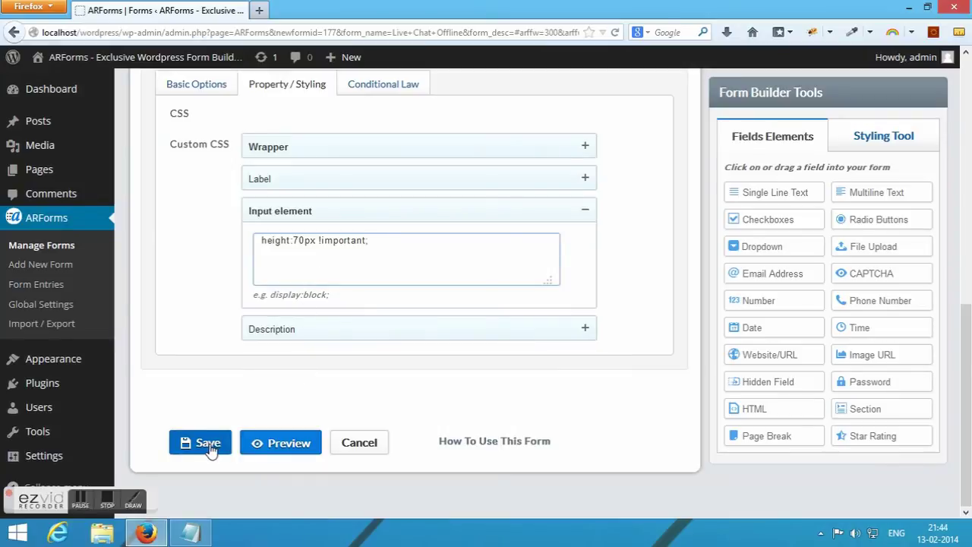
- Preview the styled form and return to the field editor
{"action": "left_click", "coordinate": [253, 442]}
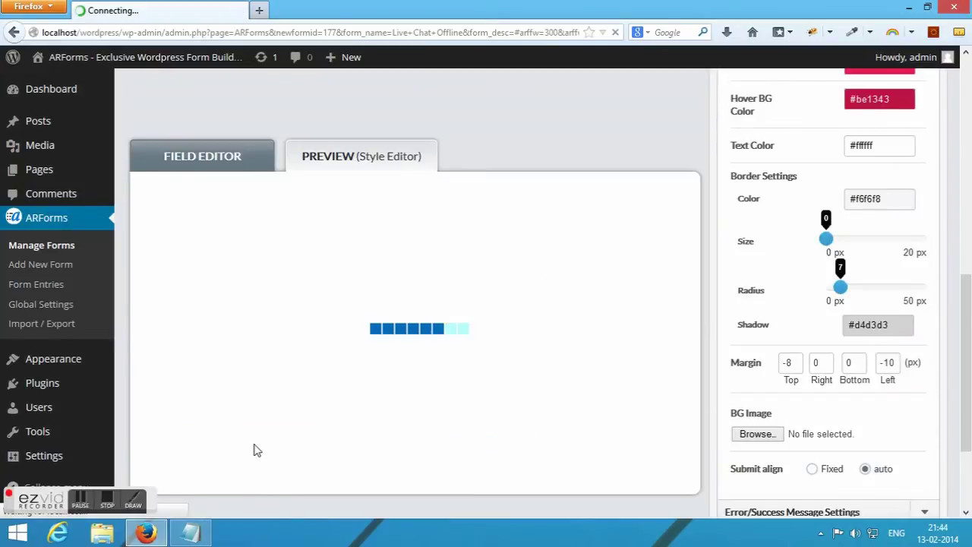
{"action": "left_click", "coordinate": [364, 298]}
{"action": "left_click", "coordinate": [213, 173]}
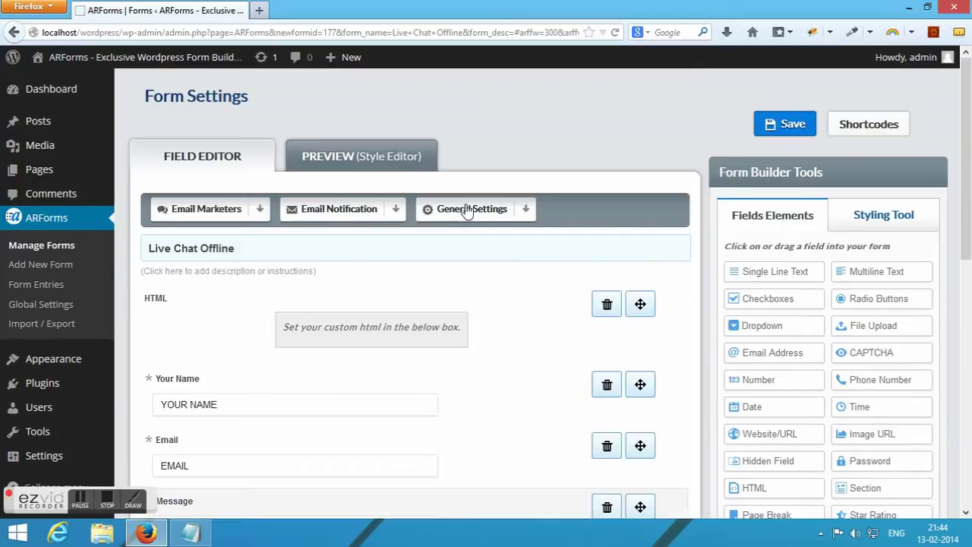
- Copy the Success message CSS from the Notepad notes, starting "position:absolute; background:#F4F4F4; width: 270px;", into the Success message custom styling of the form's general settings
{"action": "left_click", "coordinate": [467, 210]}
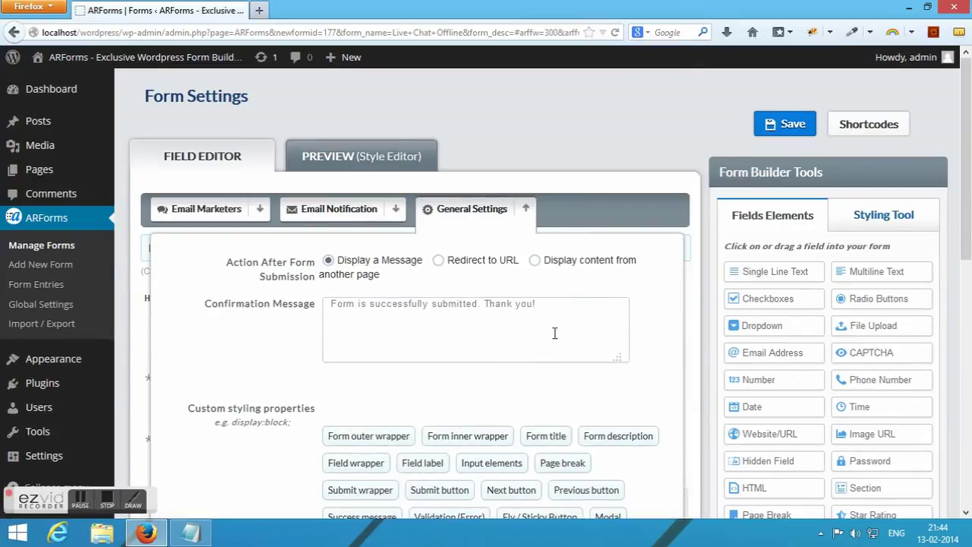
{"action": "scroll", "coordinate": [558, 329], "scroll_direction": "down", "scroll_amount": 3}
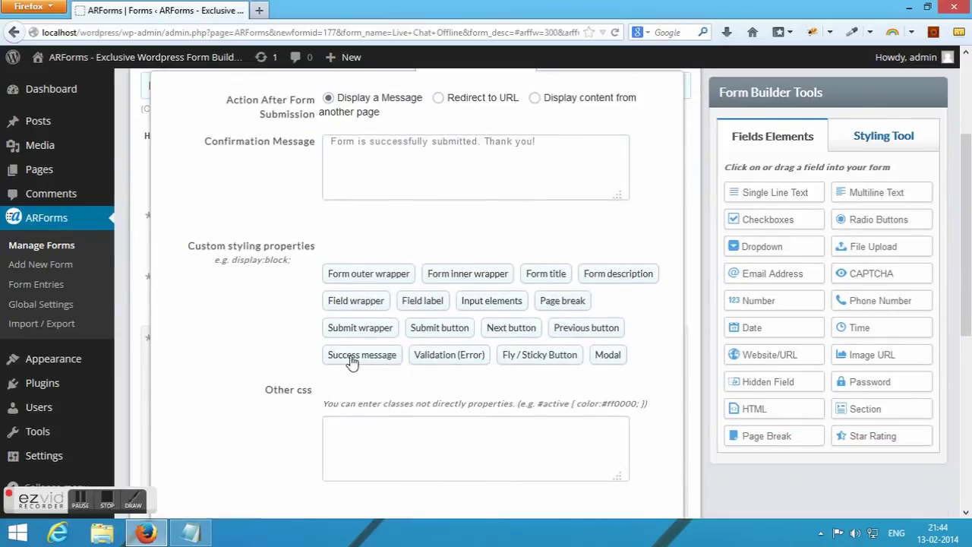
{"action": "left_click", "coordinate": [351, 362]}
{"action": "left_click", "coordinate": [365, 299]}
{"action": "key", "text": "alt+Tab"}
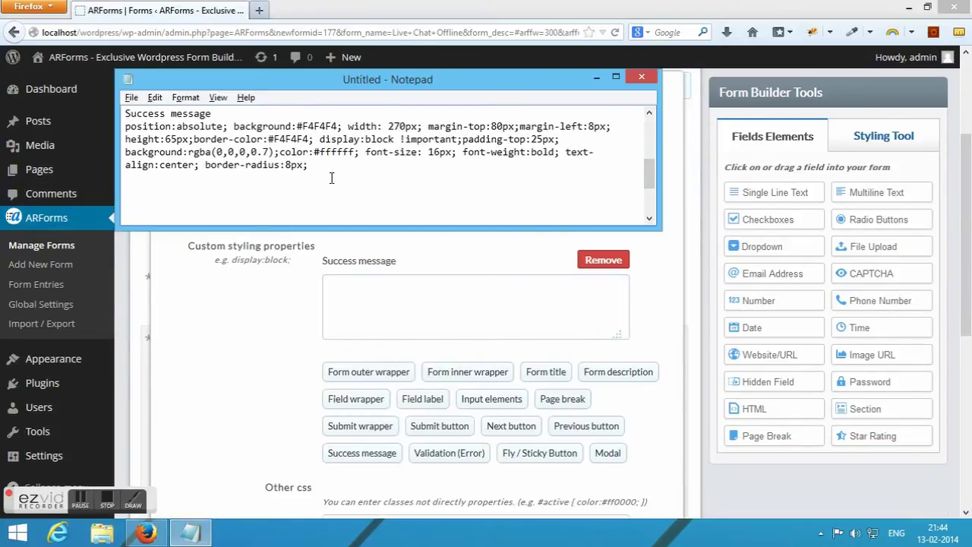
{"action": "left_click_drag", "start_coordinate": [337, 165], "coordinate": [124, 126]}
{"action": "key", "text": "ctrl+c"}
{"action": "key", "text": "alt+Tab"}
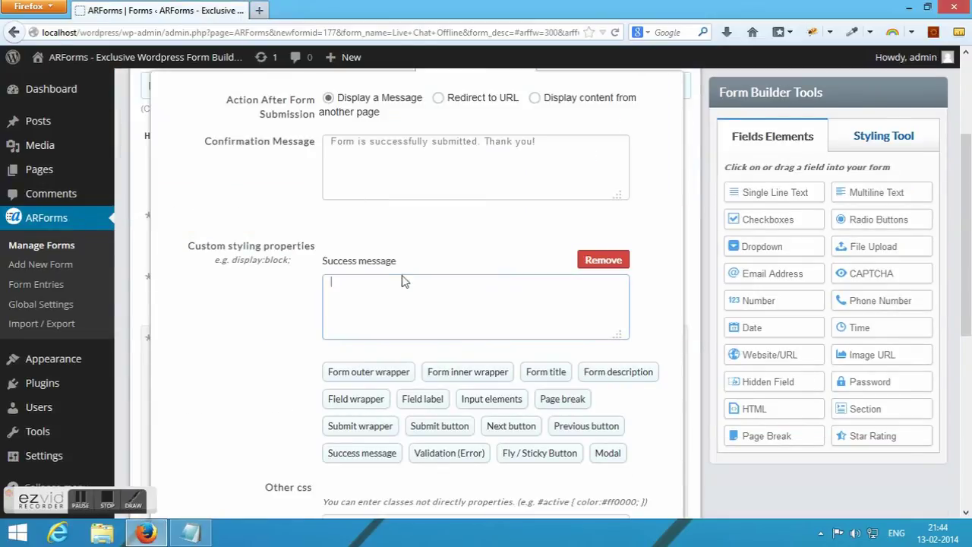
{"action": "key", "text": "ctrl+v"}
- Add Fly / Sticky Button custom styling with the CSS from the Notepad notes, starting "background:#EB3266; height:27px; width:130px; color:#ffffff;"
{"action": "scroll", "coordinate": [221, 324], "scroll_direction": "down", "scroll_amount": 2}
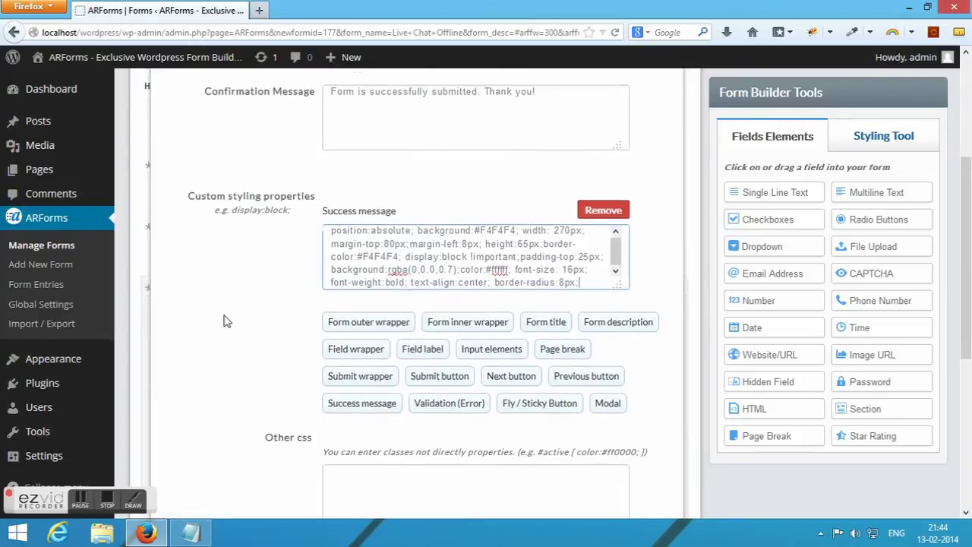
{"action": "left_click", "coordinate": [522, 373]}
{"action": "key", "text": "alt+Tab"}
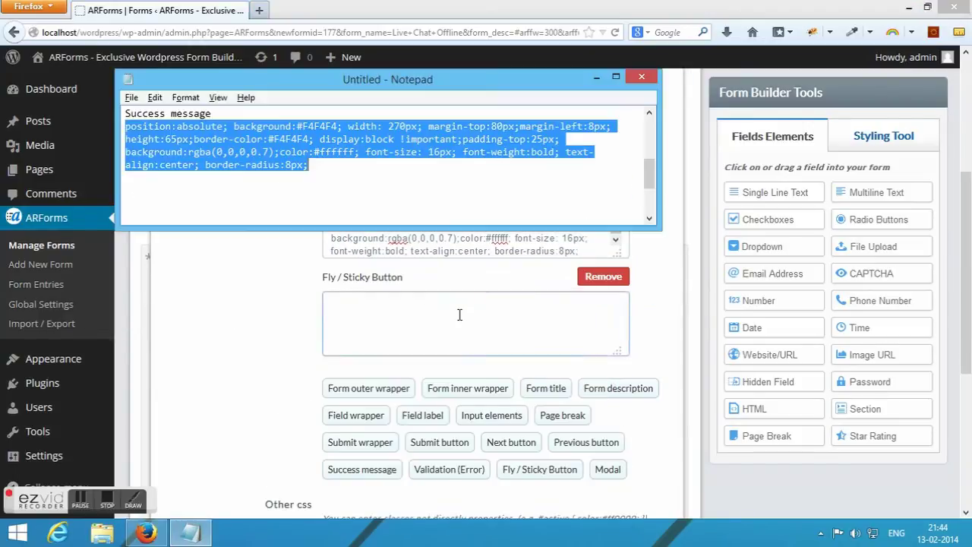
{"action": "scroll", "coordinate": [242, 168], "scroll_direction": "down", "scroll_amount": 3}
{"action": "key", "text": "shift+Up"}
{"action": "key", "text": "shift+Up"}
{"action": "key", "text": "shift+Home"}
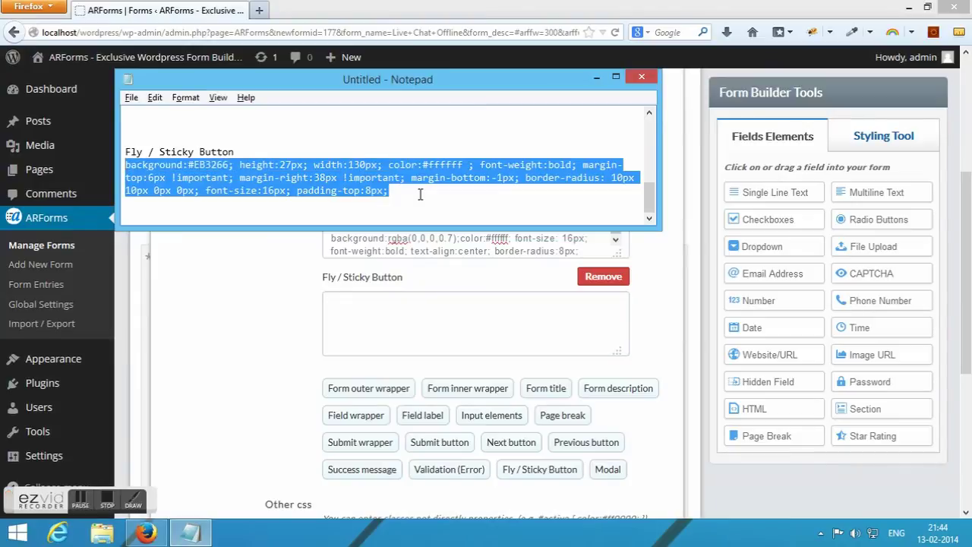
{"action": "key", "text": "ctrl+c"}
{"action": "key", "text": "alt+Tab"}
{"action": "key", "text": "ctrl+v"}
- Replace the confirmation message with "Thank You.", then close the general settings and save the form
{"action": "scroll", "coordinate": [420, 196], "scroll_direction": "down", "scroll_amount": 4}
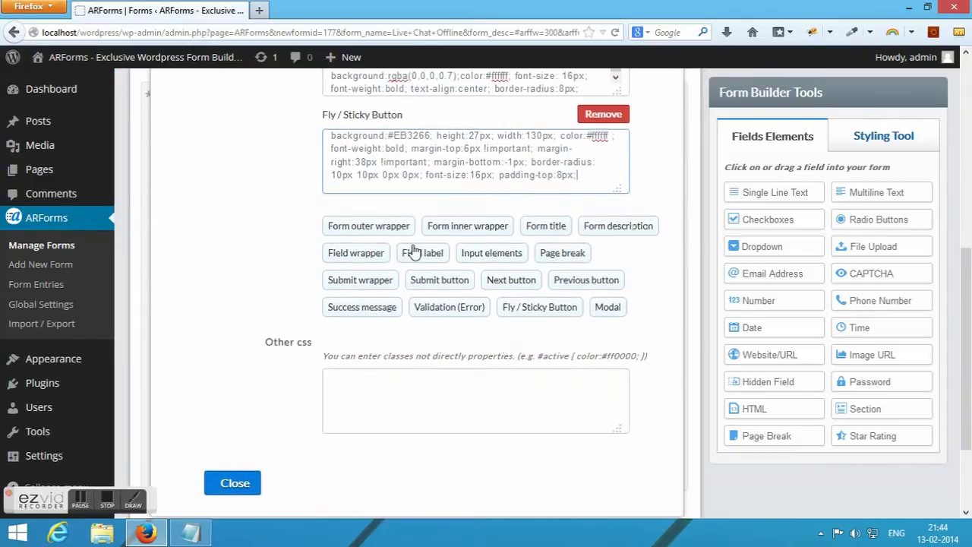
{"action": "scroll", "coordinate": [564, 242], "scroll_direction": "up", "scroll_amount": 8}
{"action": "left_click", "coordinate": [571, 241]}
{"action": "key", "text": "ctrl+a"}
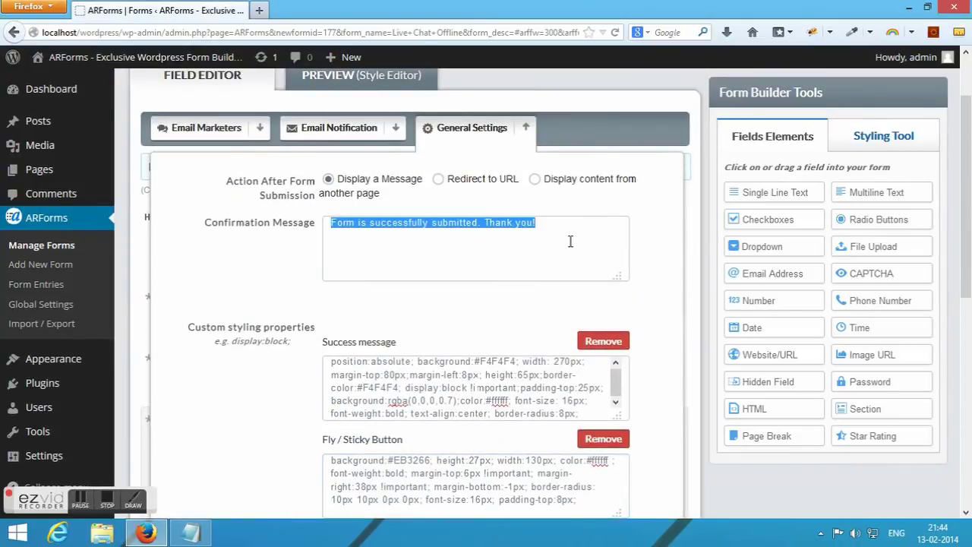
{"action": "type", "text": "Thank You."}
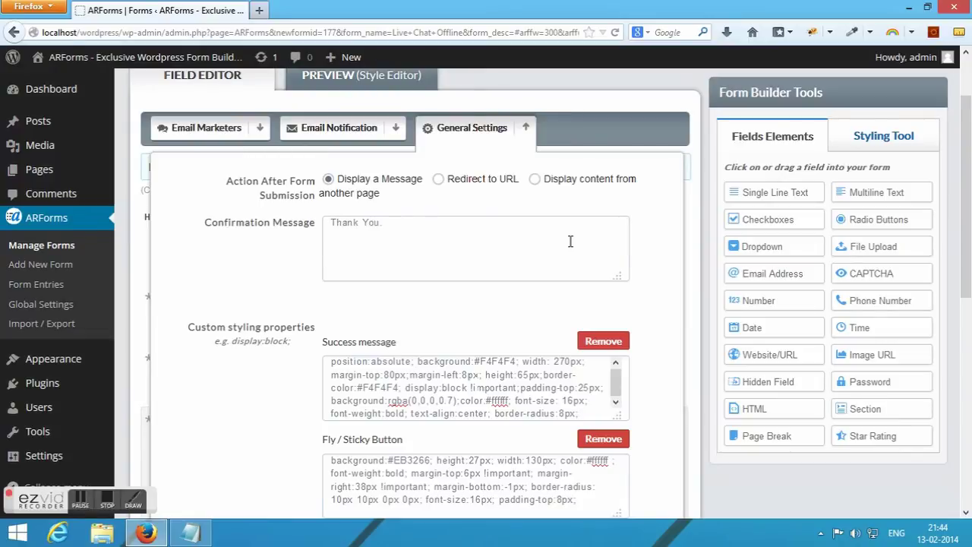
{"action": "scroll", "coordinate": [571, 241], "scroll_direction": "down", "scroll_amount": 10}
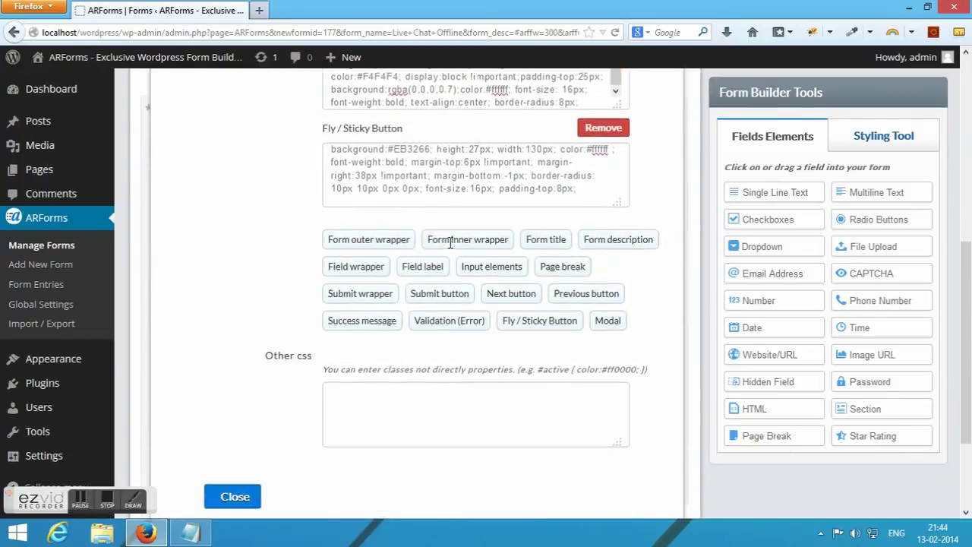
{"action": "left_click", "coordinate": [231, 363]}
{"action": "left_click", "coordinate": [203, 443]}
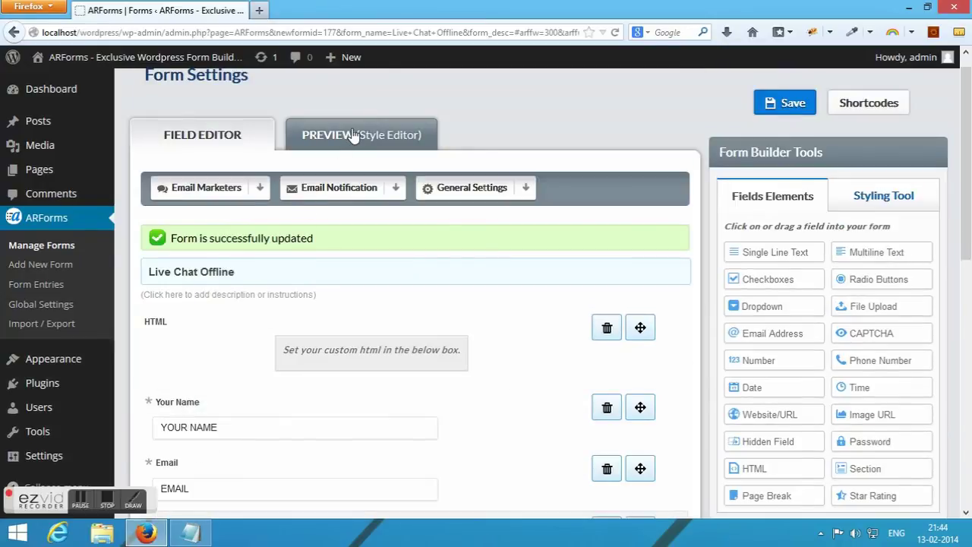
- Preview the styled form and copy its sticky view shortcode from the shortcode list
{"action": "left_click", "coordinate": [352, 134]}
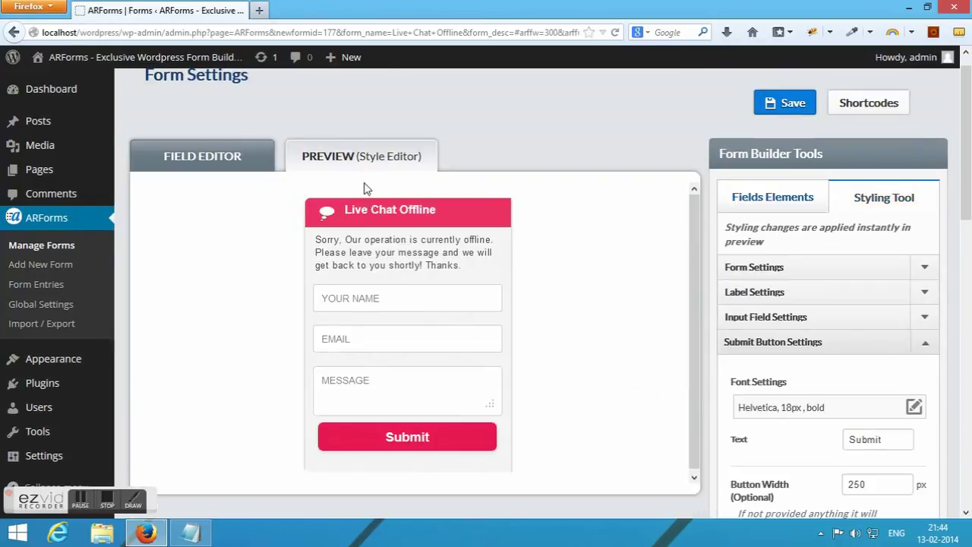
{"action": "left_click", "coordinate": [395, 305]}
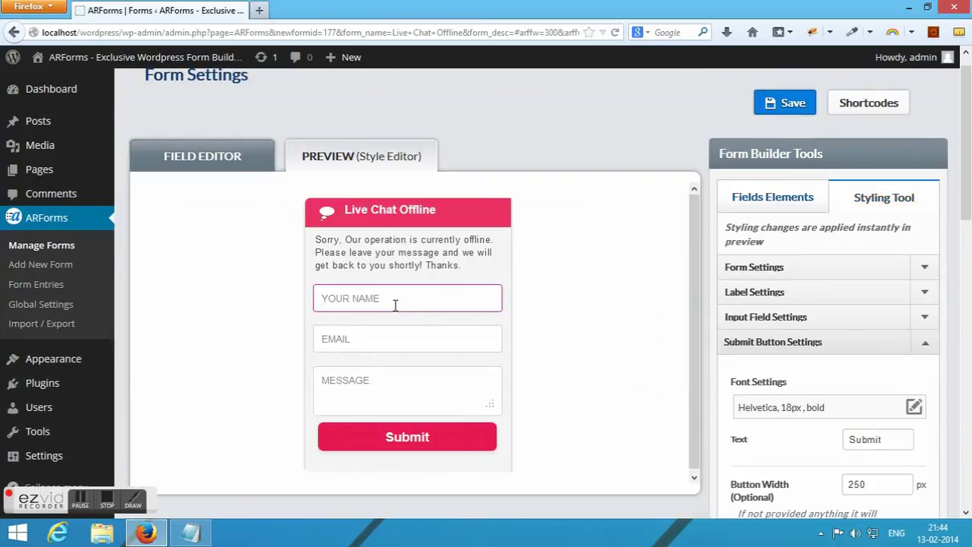
{"action": "left_click", "coordinate": [865, 114]}
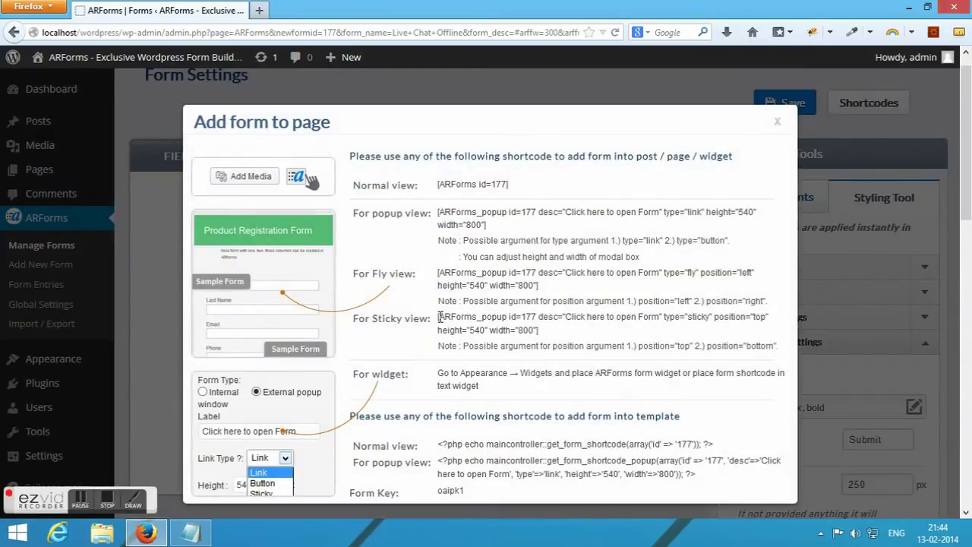
{"action": "triple_click", "coordinate": [454, 320]}
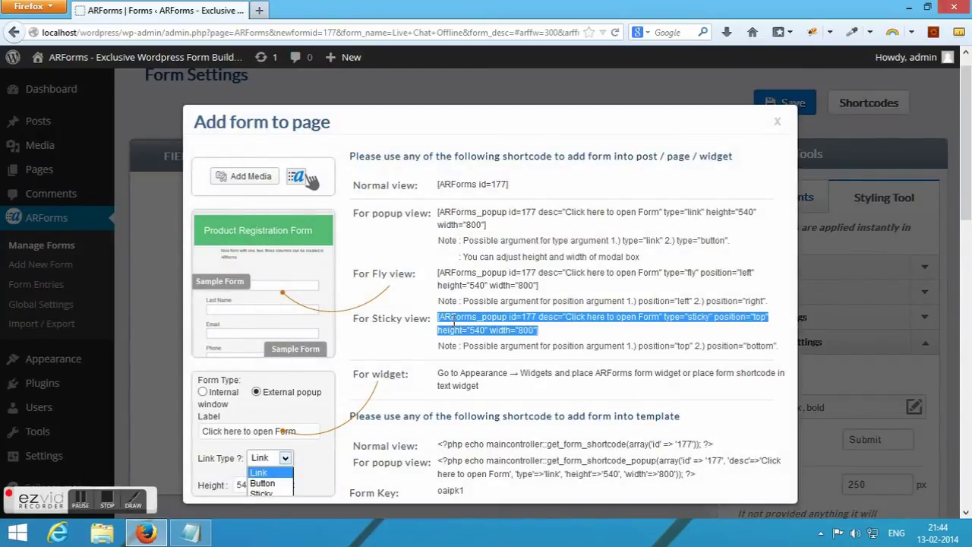
{"action": "left_click", "coordinate": [777, 126]}
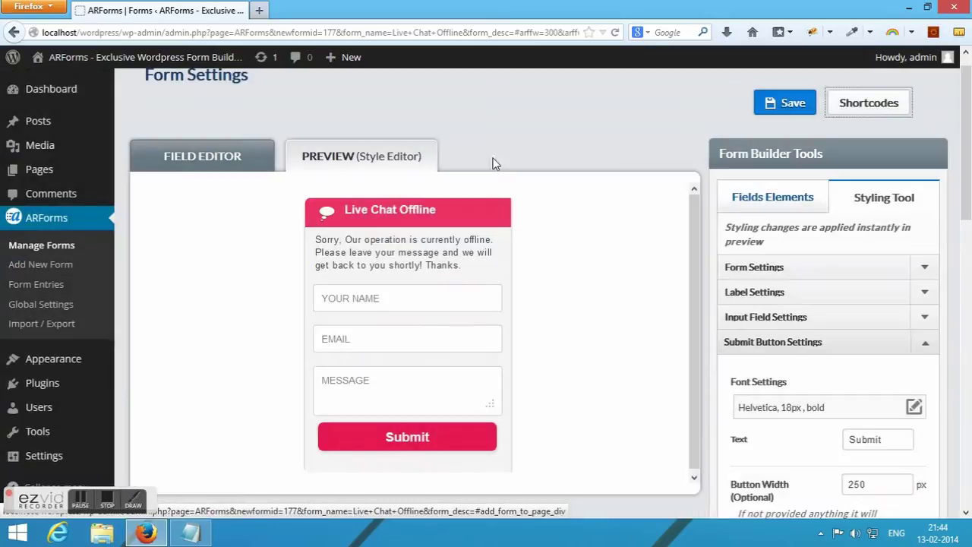
- Create a new page titled "Live Chat Offline" and paste the sticky form shortcode into its content
{"action": "mouse_move", "coordinate": [147, 188]}
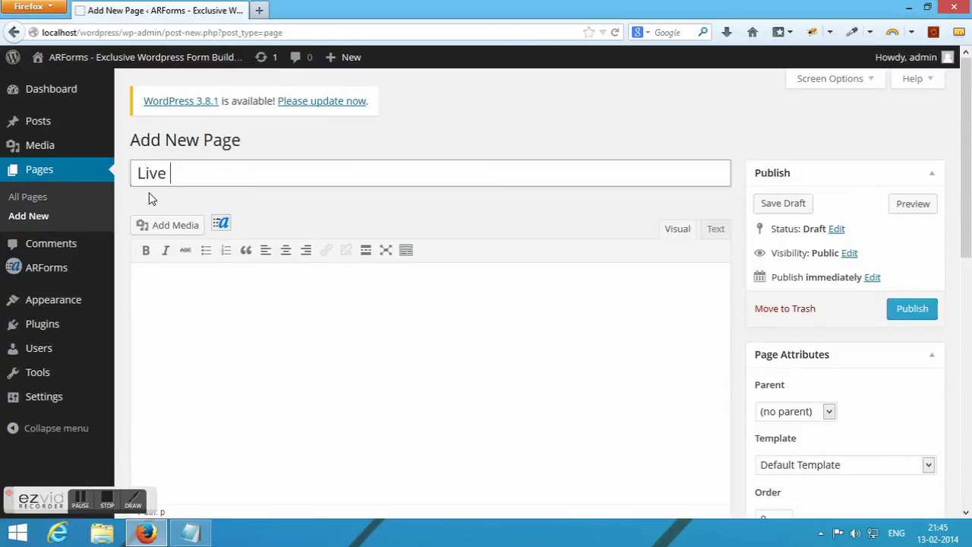
{"action": "type", "text": "Chat Offline"}
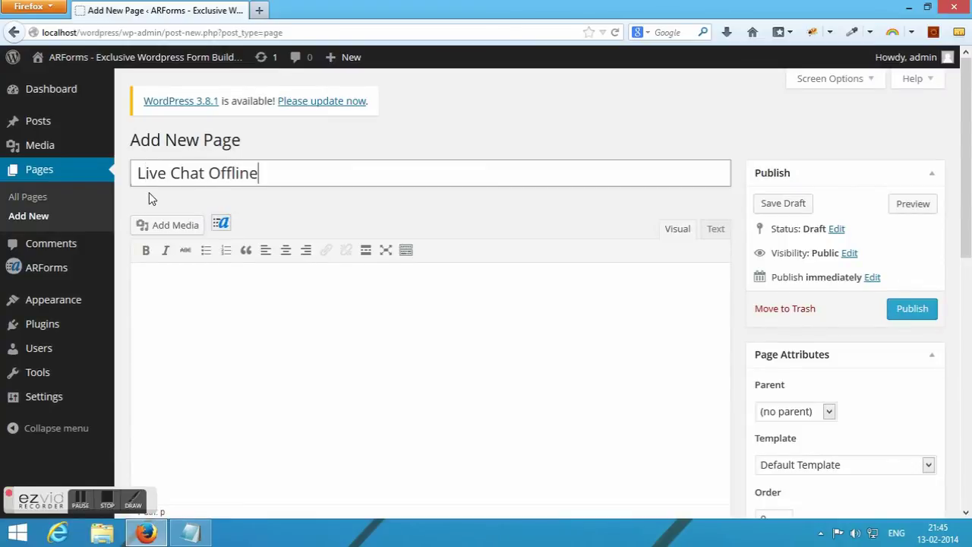
{"action": "key", "text": "Tab"}
{"action": "key", "text": "ctrl+v"}
- Set the shortcode's desc to "Live Chatbox" and its position to "bottom"
{"action": "double_click", "coordinate": [299, 279]}
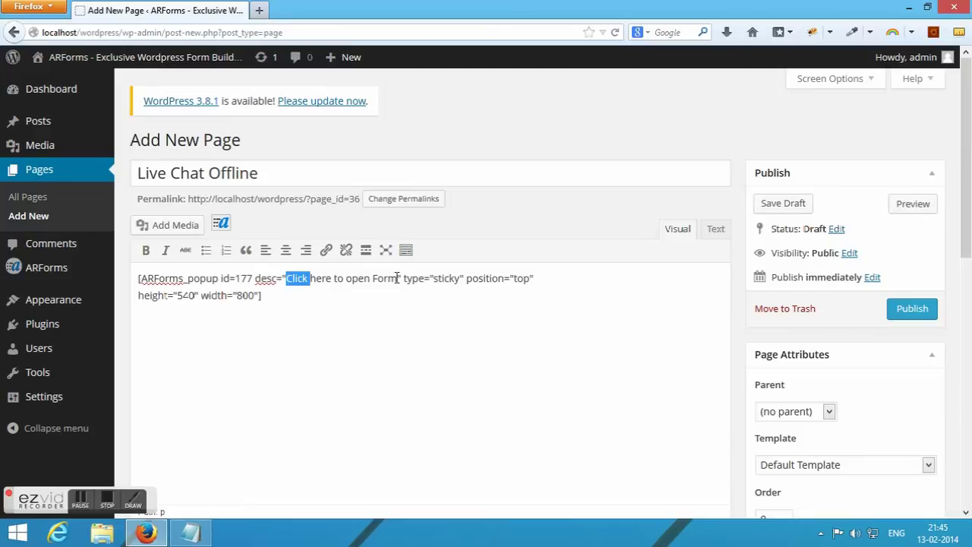
{"action": "left_click_drag", "start_coordinate": [397, 278], "coordinate": [408, 278]}
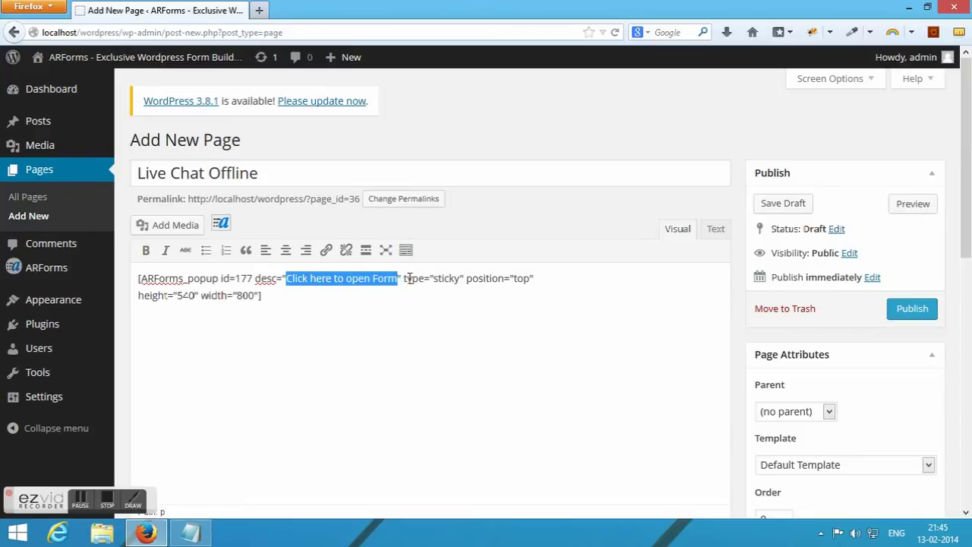
{"action": "type", "text": "Live Chatbox"}
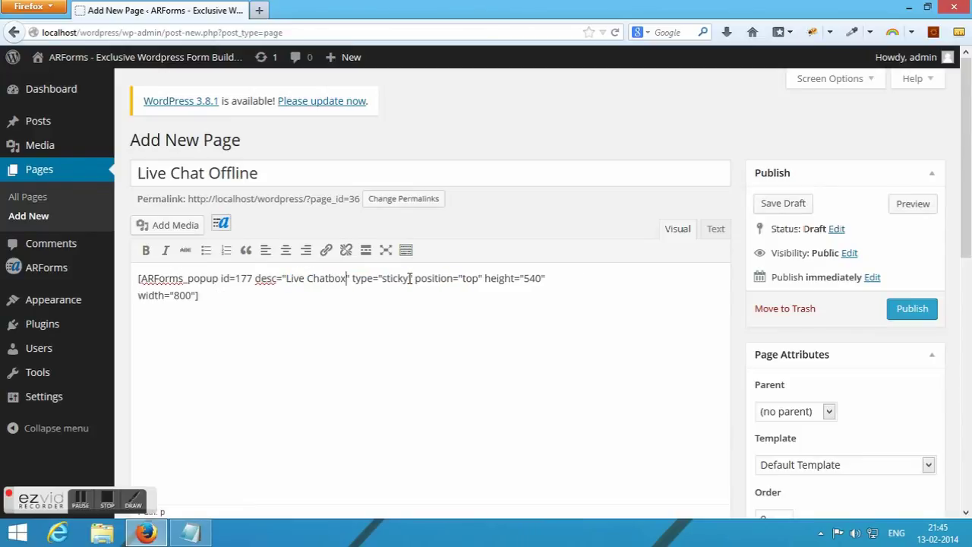
{"action": "double_click", "coordinate": [472, 278]}
{"action": "type", "text": "bottom"}
- Set the shortcode's height to 390 and its width to 310
{"action": "double_click", "coordinate": [551, 278]}
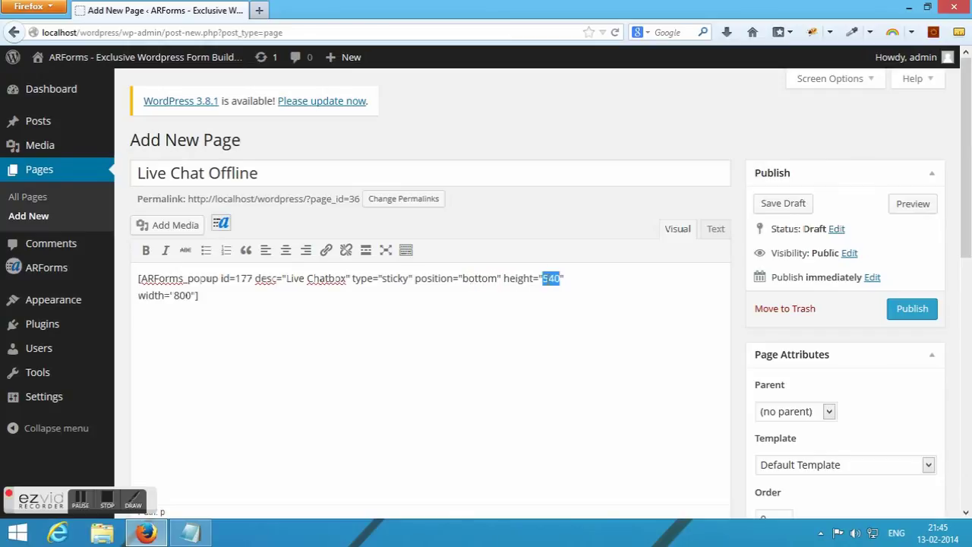
{"action": "type", "text": "390"}
{"action": "double_click", "coordinate": [177, 295]}
{"action": "type", "text": "310"}
- Preview the page, open the sticky Live Chatbox form and check its name, email and message fields
{"action": "scroll", "coordinate": [762, 281], "scroll_direction": "down", "scroll_amount": 2}
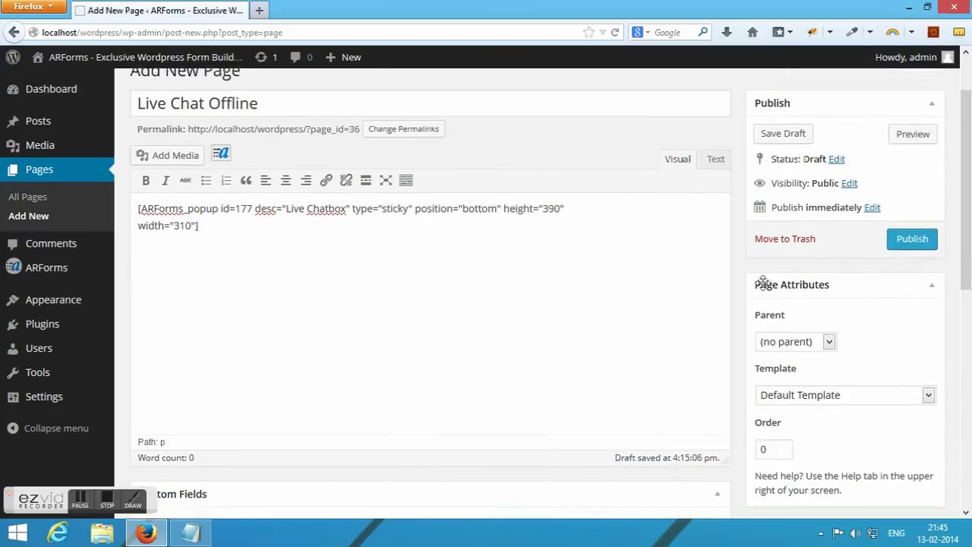
{"action": "scroll", "coordinate": [840, 243], "scroll_direction": "up", "scroll_amount": 2}
{"action": "left_click", "coordinate": [914, 208]}
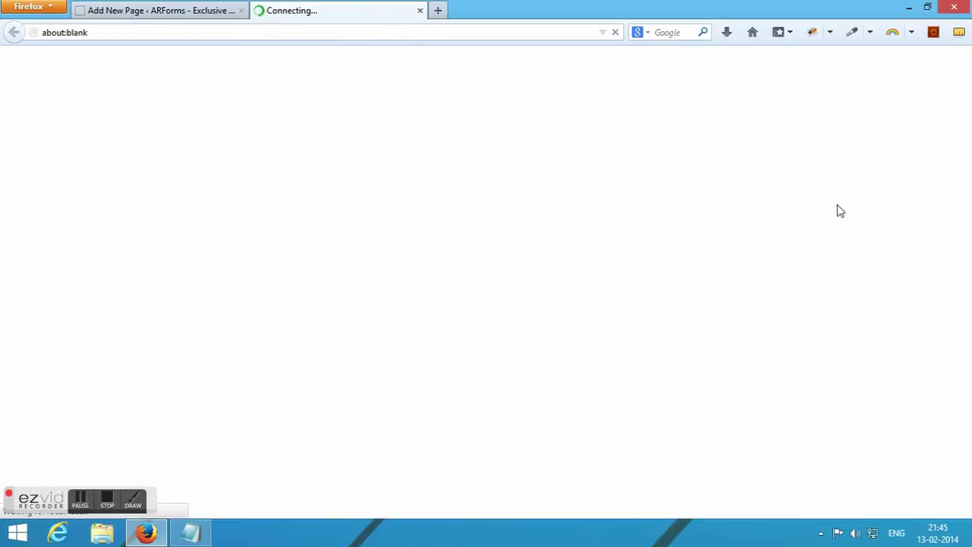
{"action": "scroll", "coordinate": [809, 210], "scroll_direction": "down", "scroll_amount": 4}
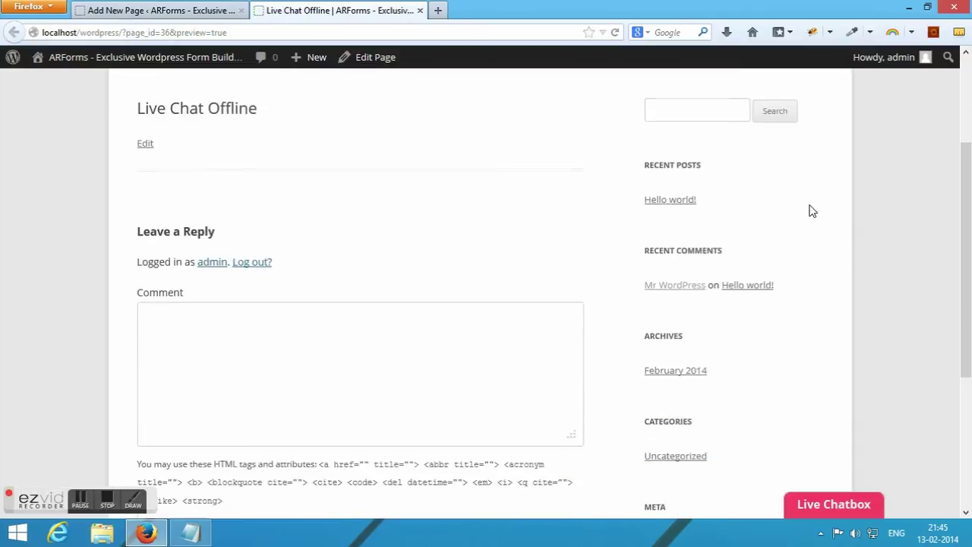
{"action": "left_click", "coordinate": [830, 508]}
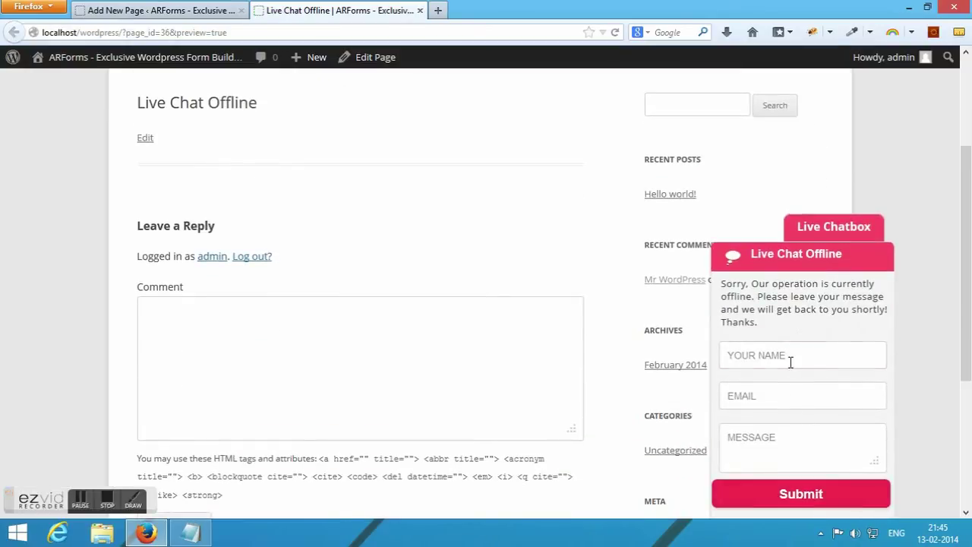
{"action": "left_click", "coordinate": [790, 360]}
{"action": "left_click", "coordinate": [795, 406]}
{"action": "left_click", "coordinate": [787, 438]}
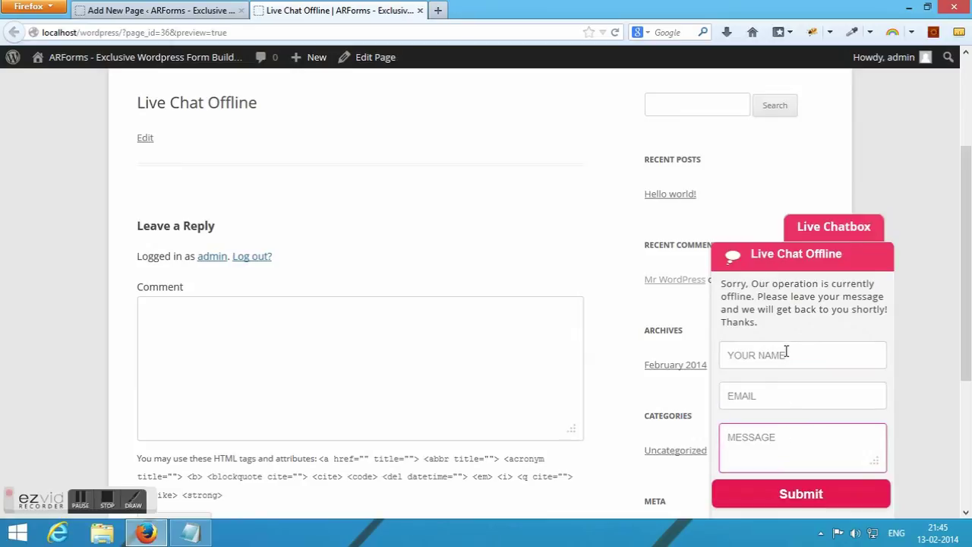